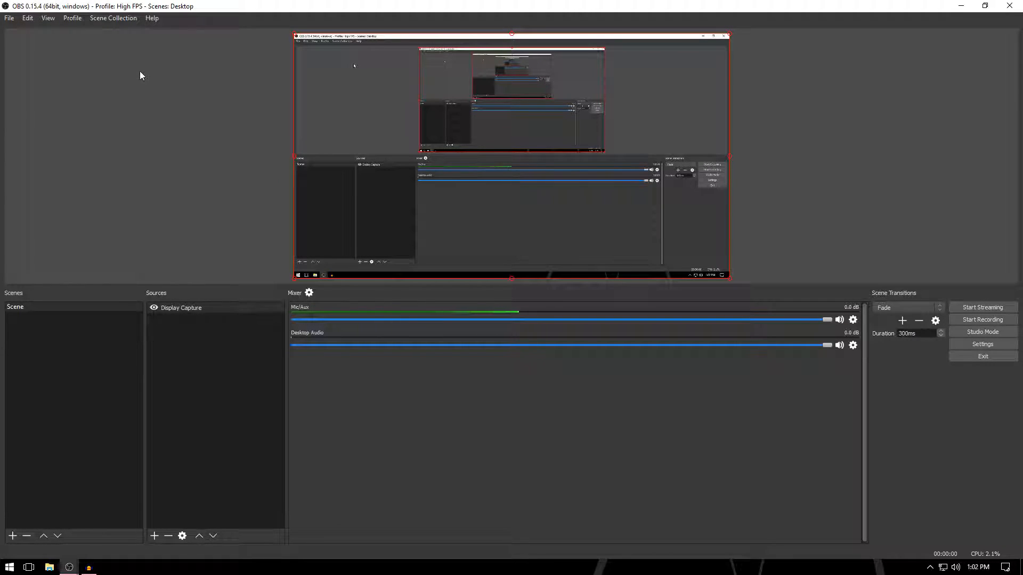
left_click(75, 19)
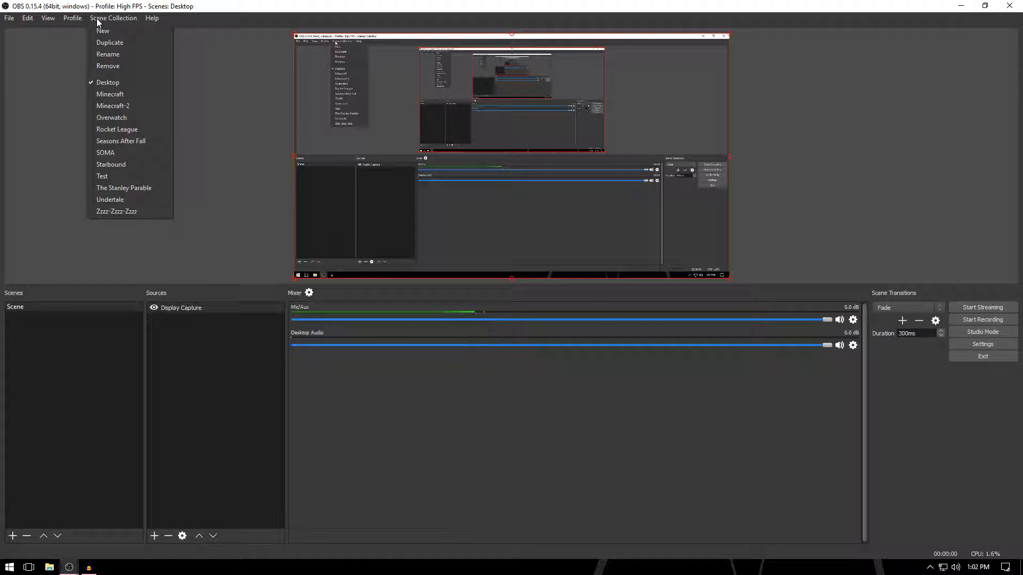
left_click(97, 20)
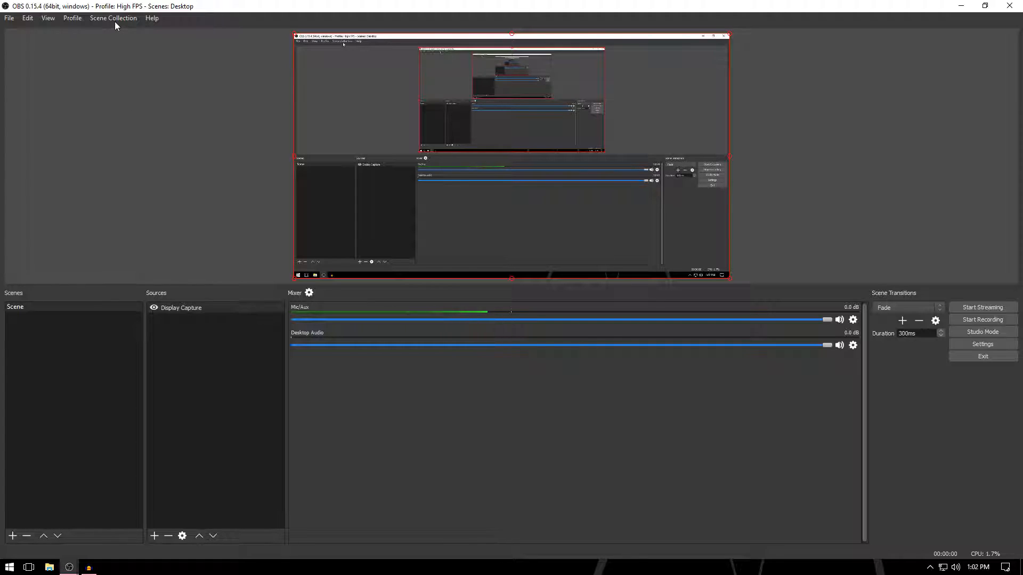
left_click(72, 18)
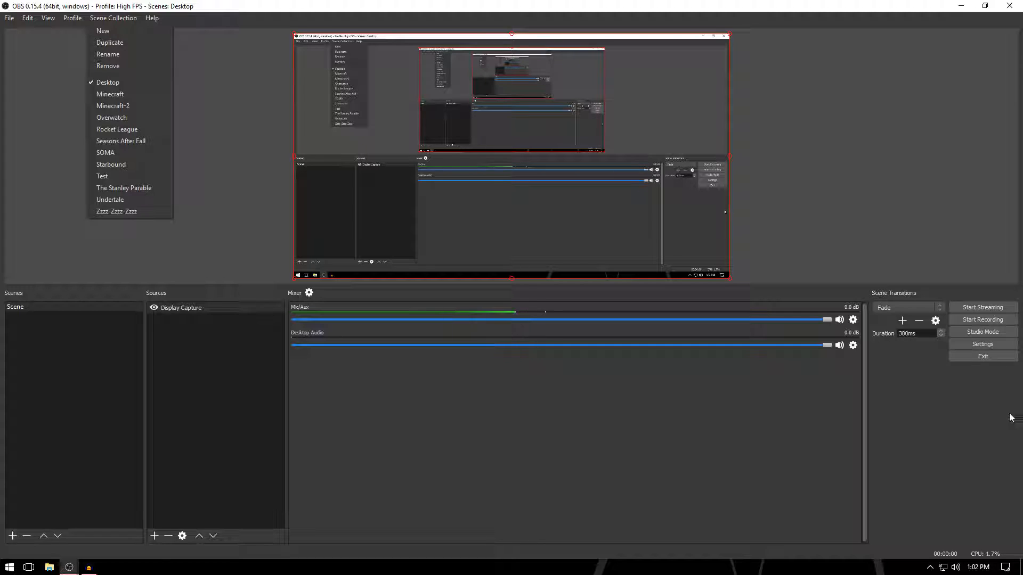
left_click(302, 129)
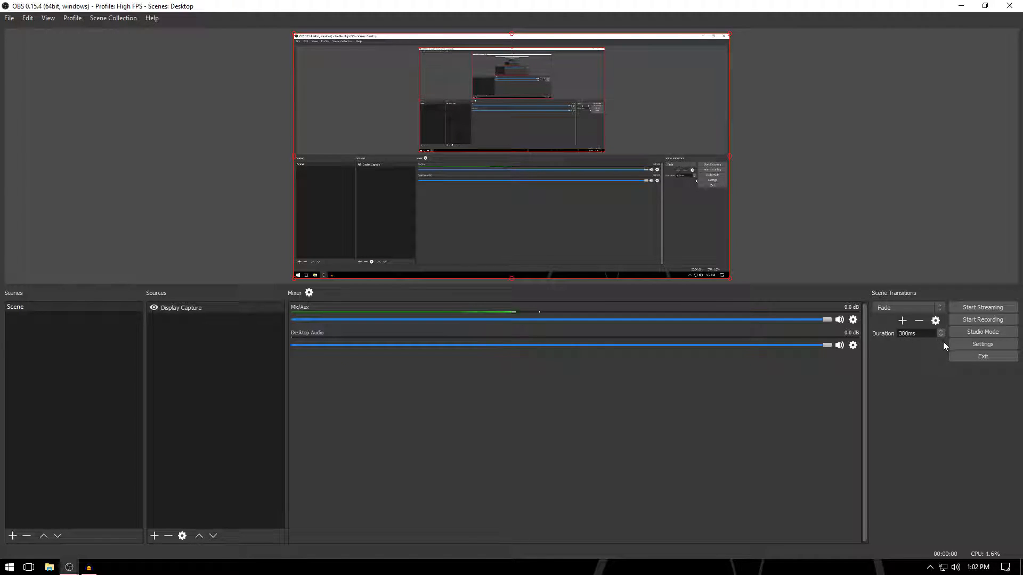
left_click(956, 344)
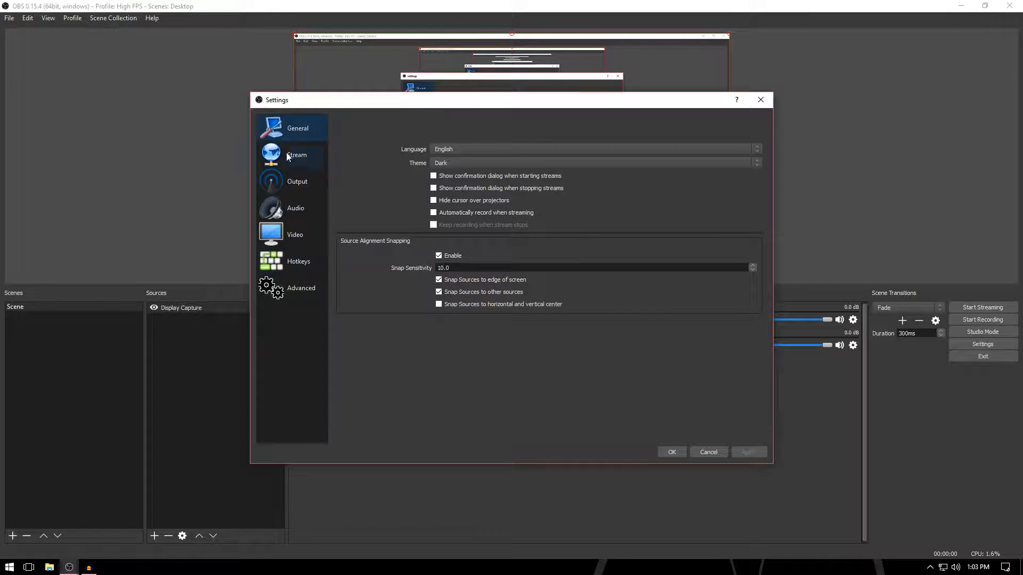
left_click(702, 448)
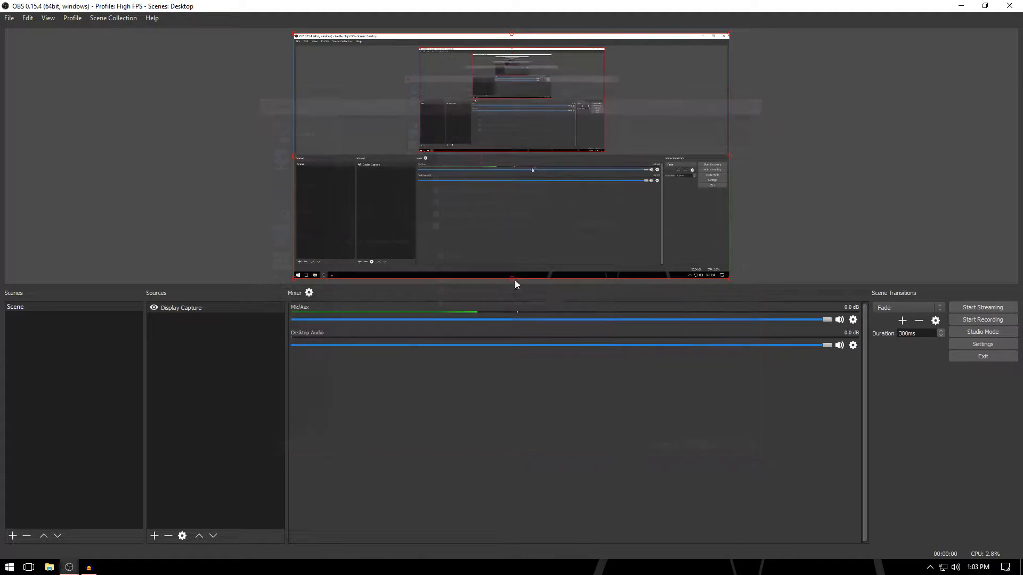
left_click(72, 18)
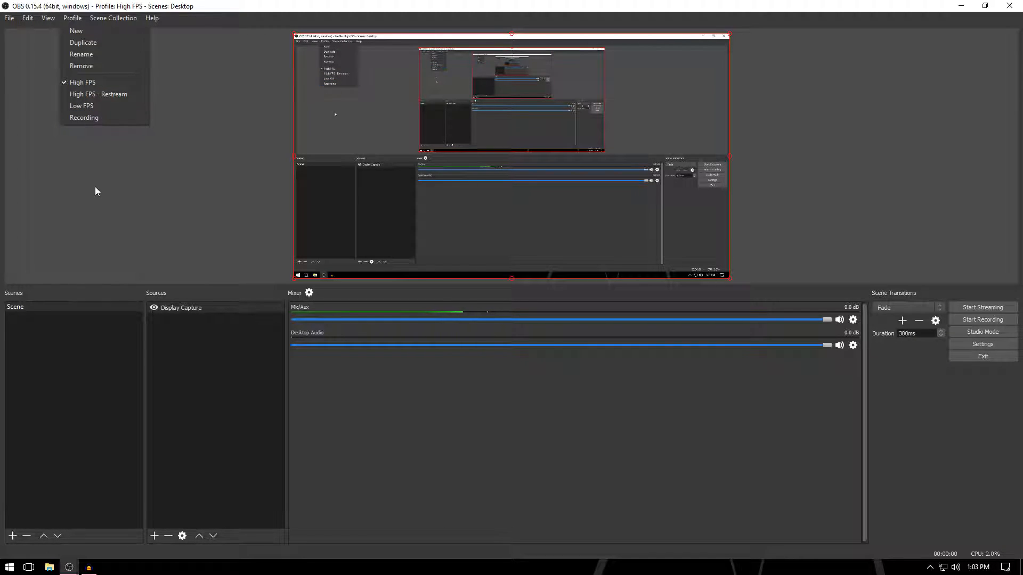
left_click(130, 174)
Create a new profile named Stream.
left_click(78, 17)
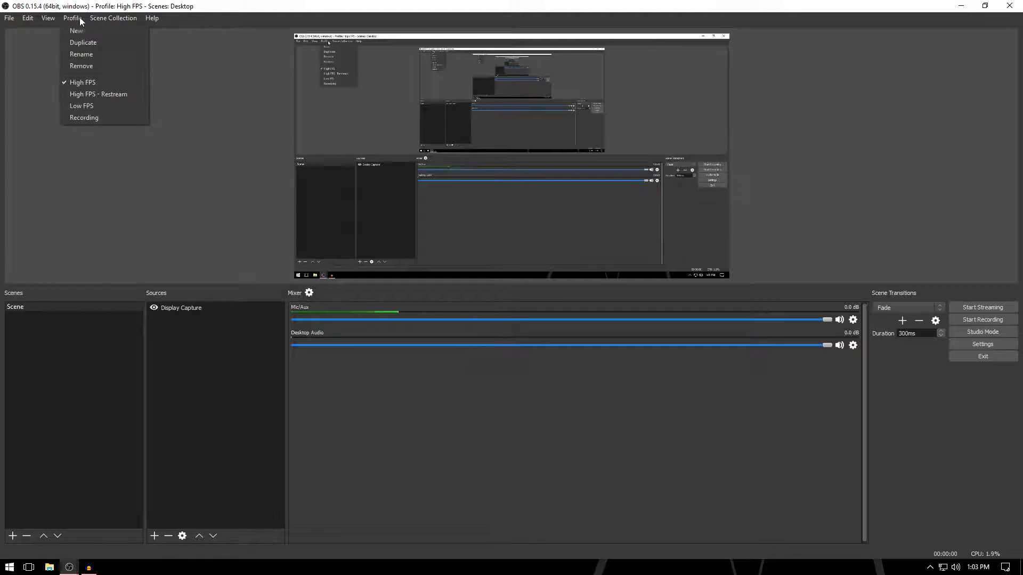
left_click(81, 34)
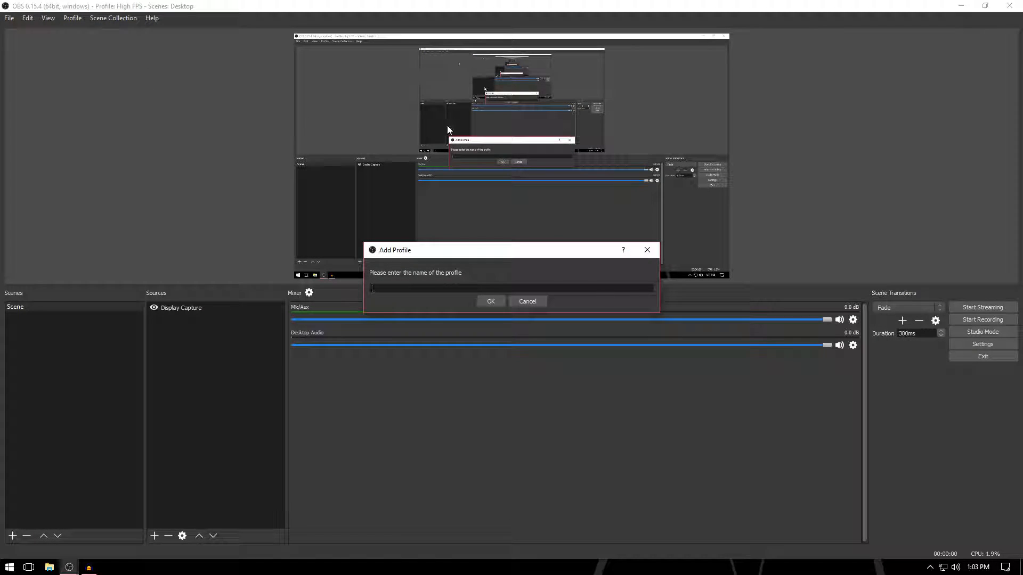
type("Stream")
key("Return")
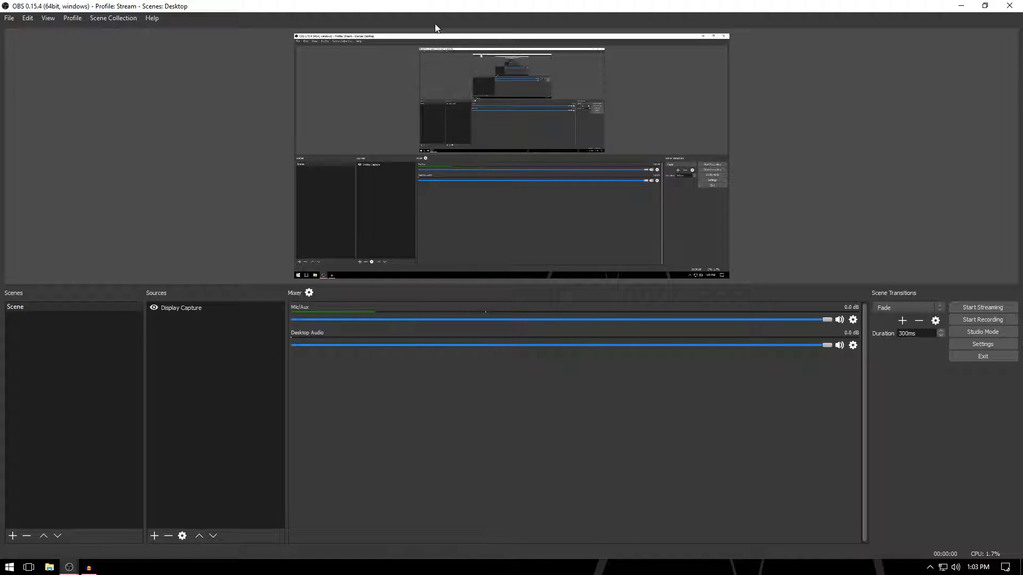
left_click(117, 18)
left_click(115, 18)
left_click(114, 18)
left_click(114, 18)
left_click(109, 20)
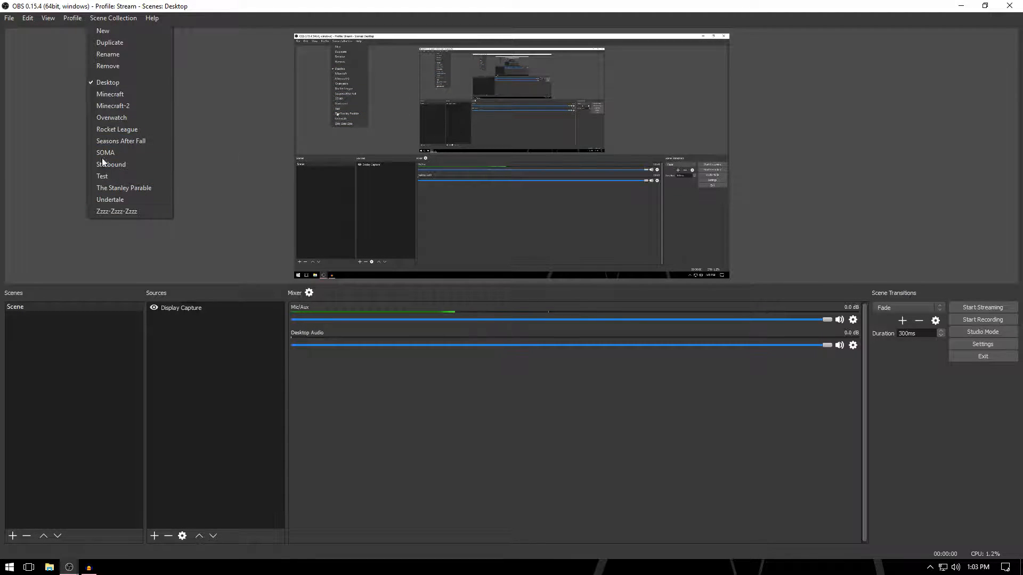
left_click(204, 179)
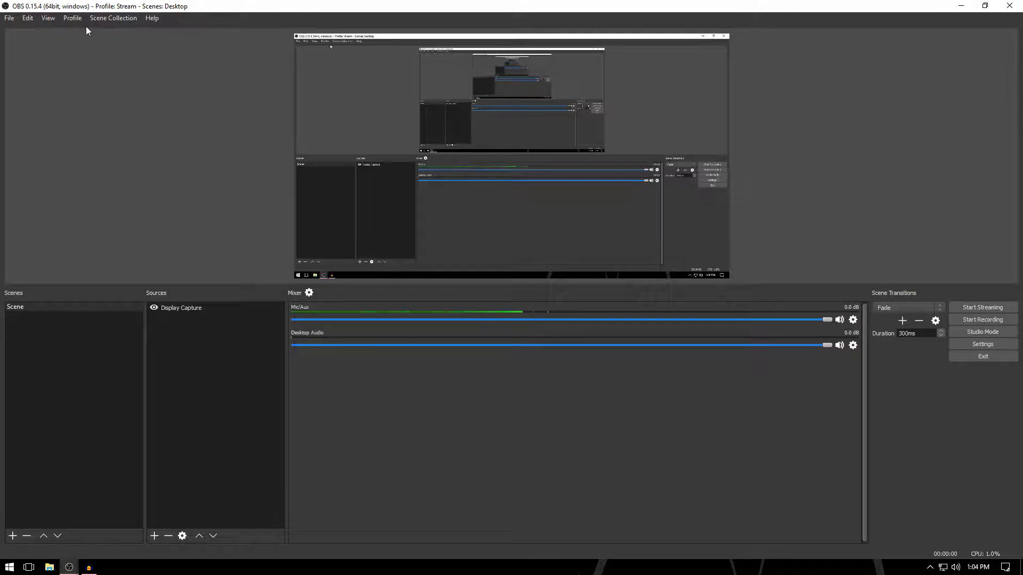
Create a new scene collection named Undertale2.
left_click(110, 19)
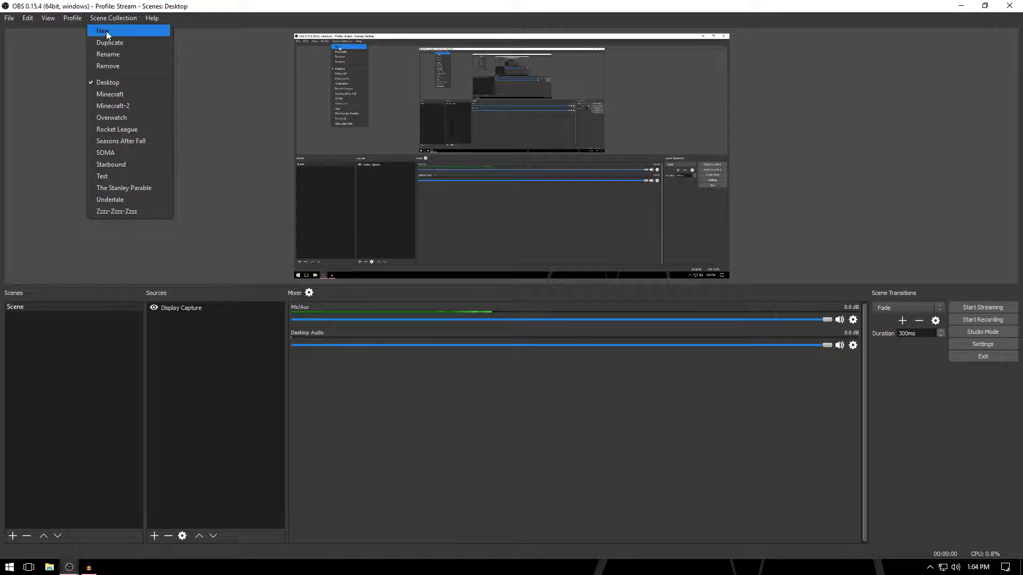
left_click(107, 31)
type("Undertale2")
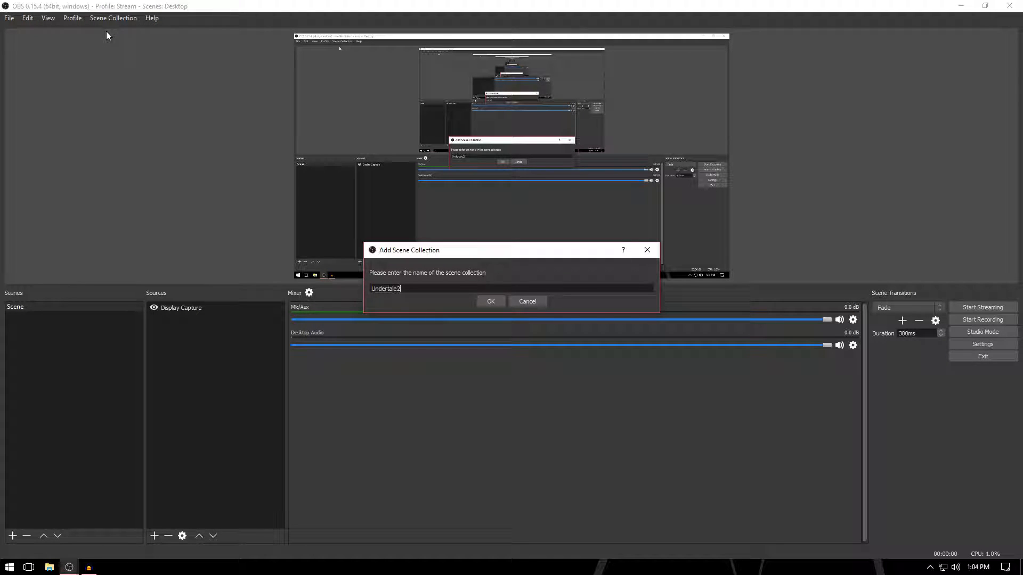
left_click(491, 301)
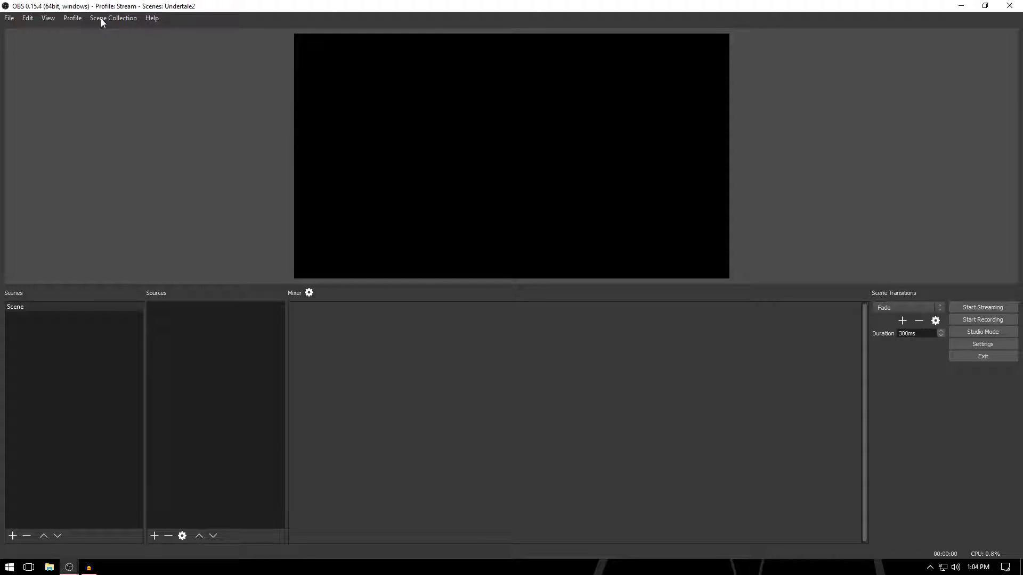
left_click(74, 19)
left_click(75, 19)
left_click(102, 18)
left_click(103, 18)
In the stream settings, keep Twitch as the service and set the server to US West: Los Angeles, CA.
left_click(963, 344)
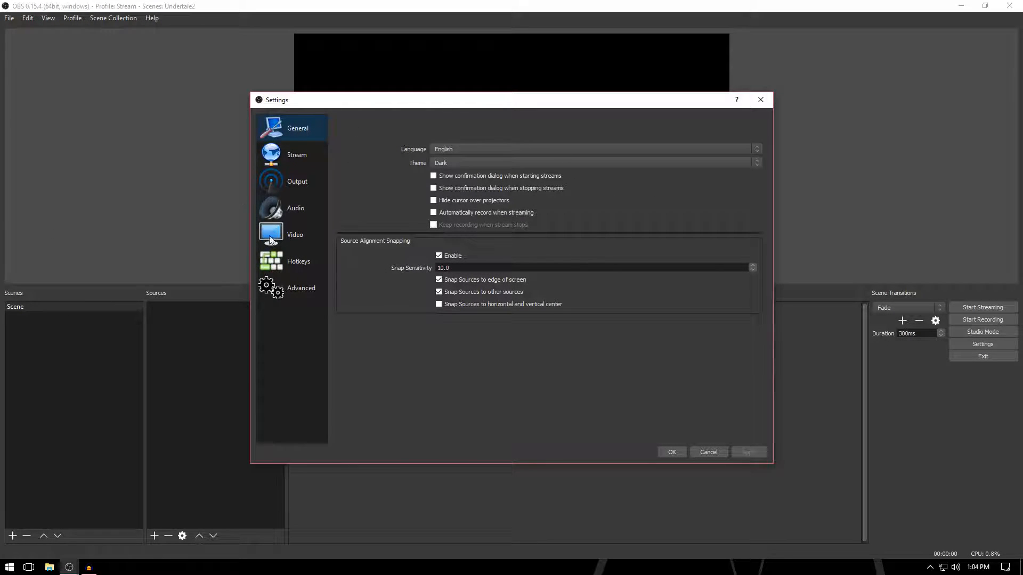
left_click(307, 169)
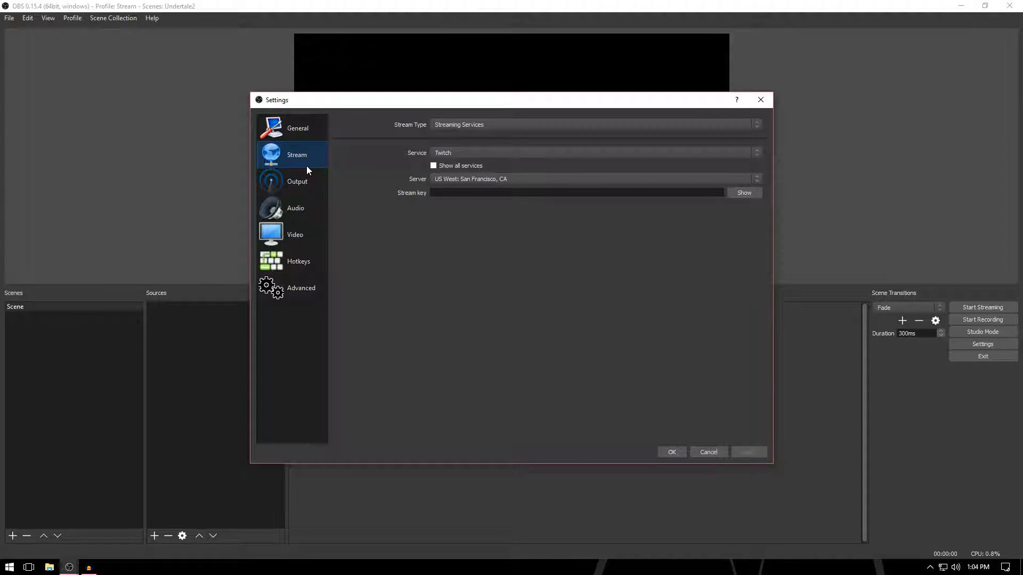
left_click(452, 154)
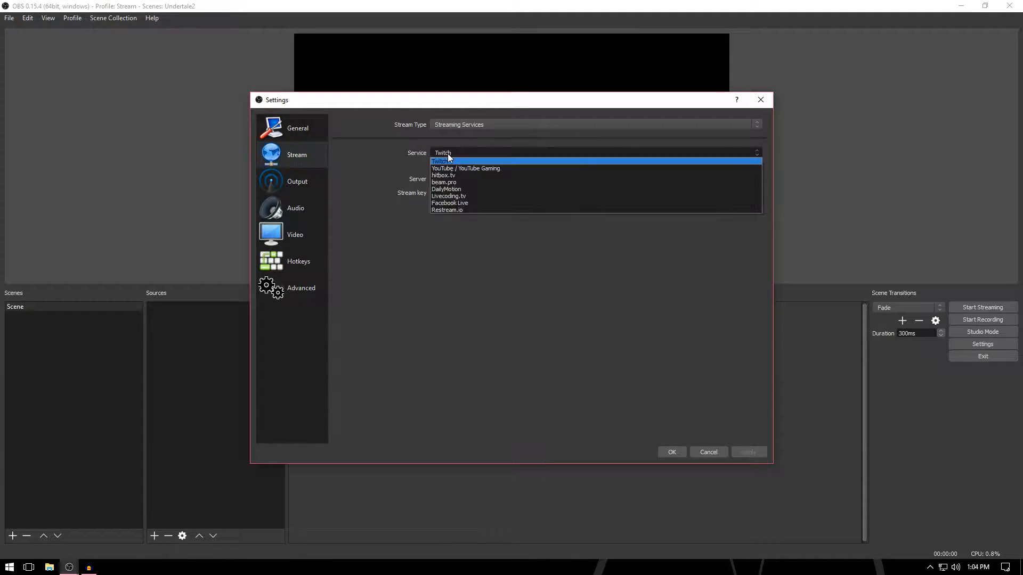
left_click(452, 160)
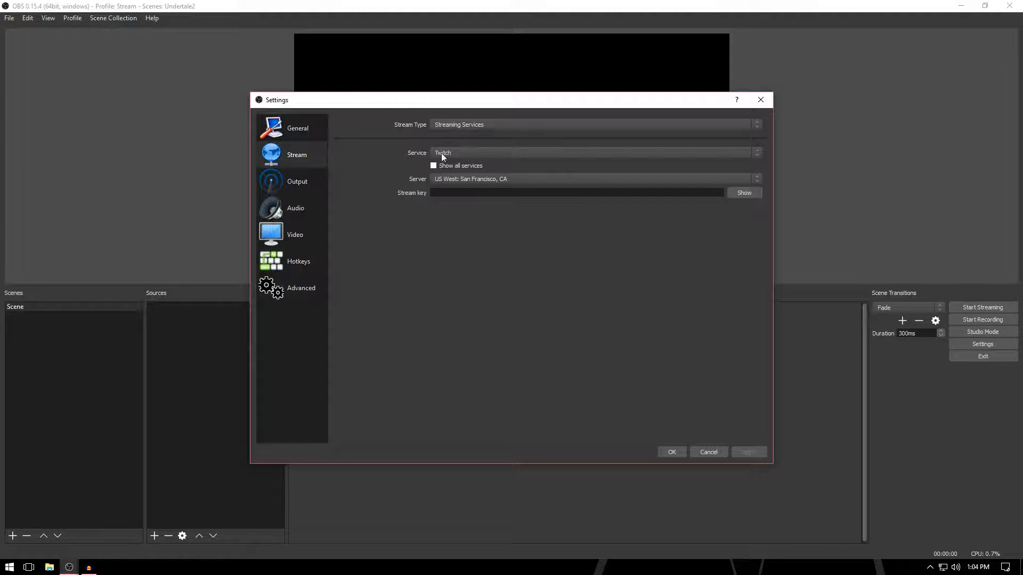
left_click(461, 179)
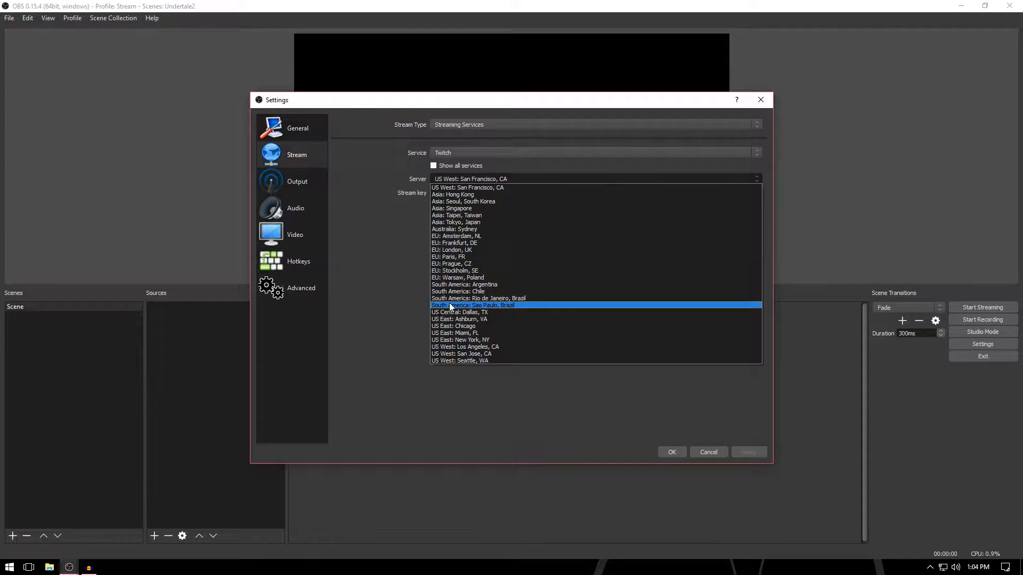
left_click(497, 346)
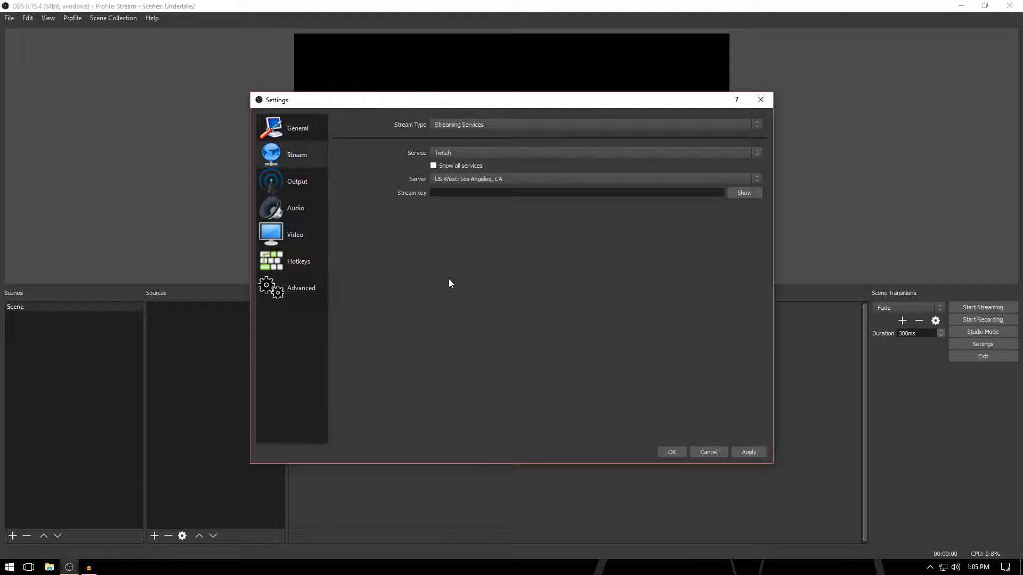
Switch to Chrome, shrink its window so the stream settings stay partly visible, and load the Twitch website.
left_click(441, 194)
key("super")
type("chrome")
key("Return")
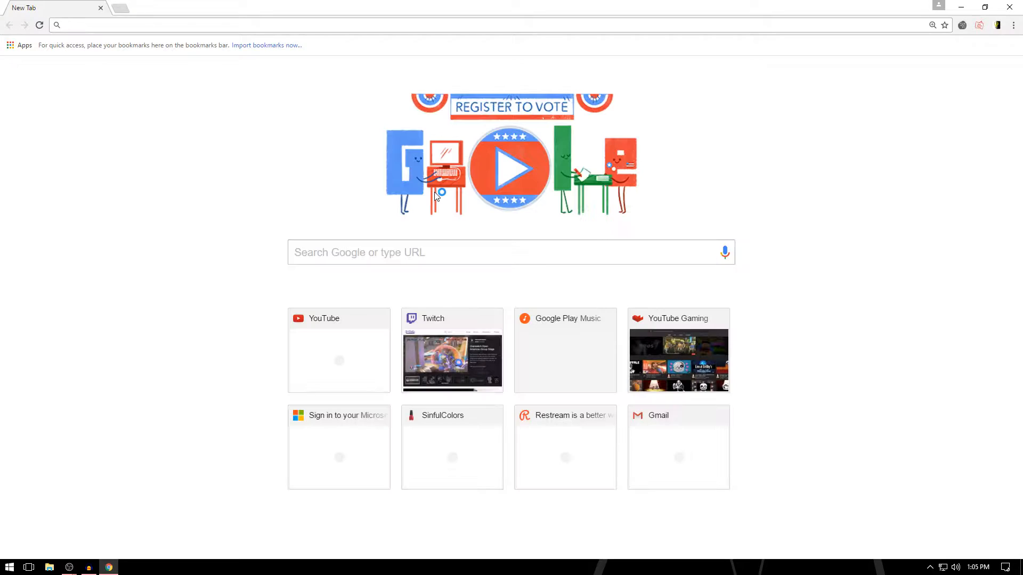
left_click_drag(454, 6, 379, 166)
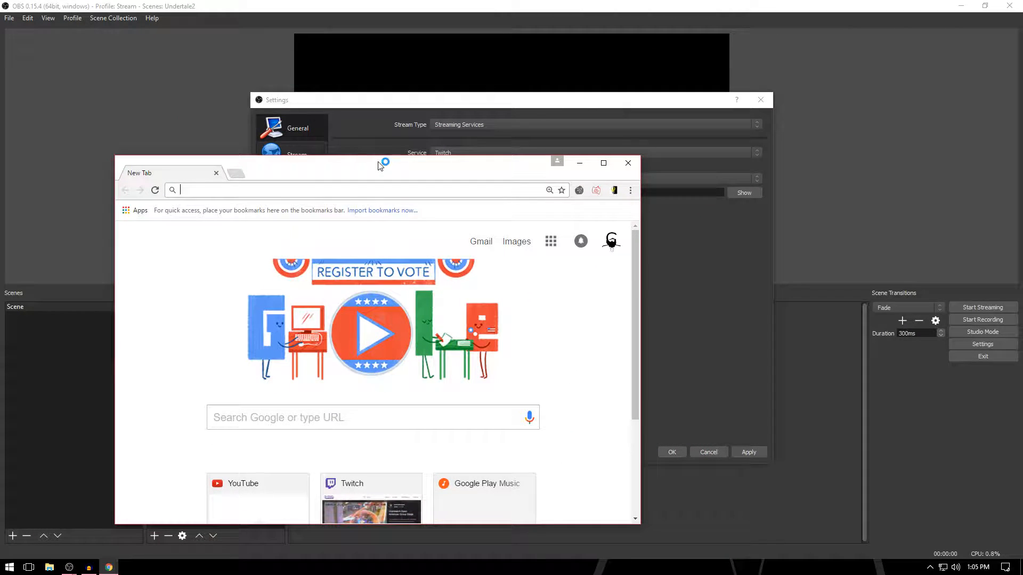
type("twitch")
key("Return")
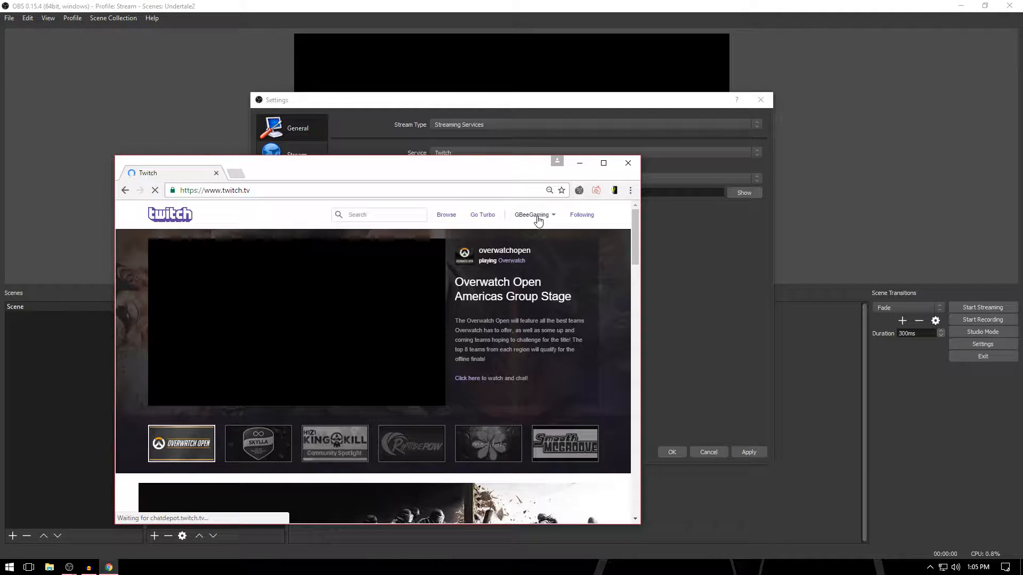
Look up the Stream Key page in the Twitch channel dashboard and close the browser without revealing the key.
left_click(538, 220)
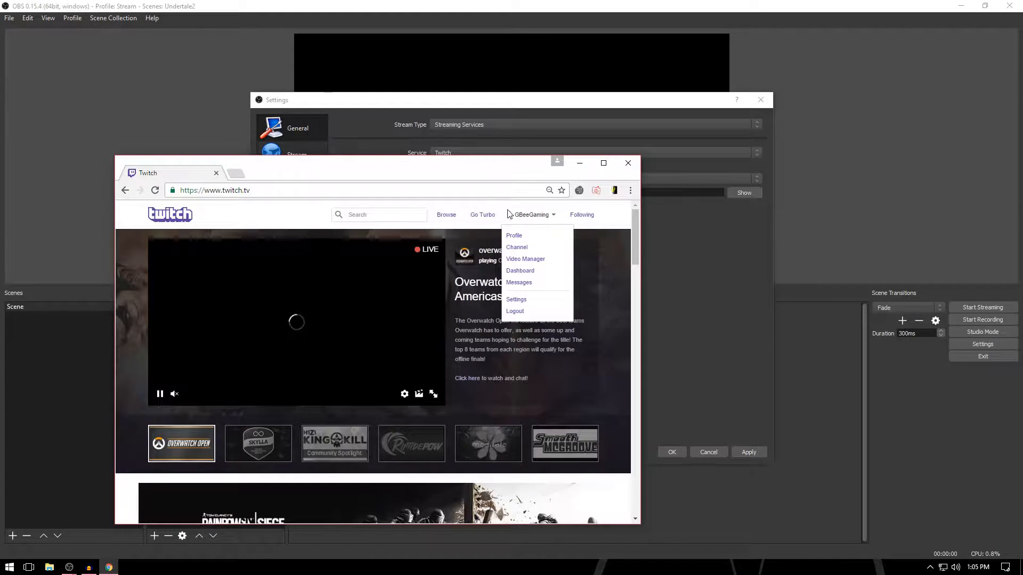
left_click(520, 270)
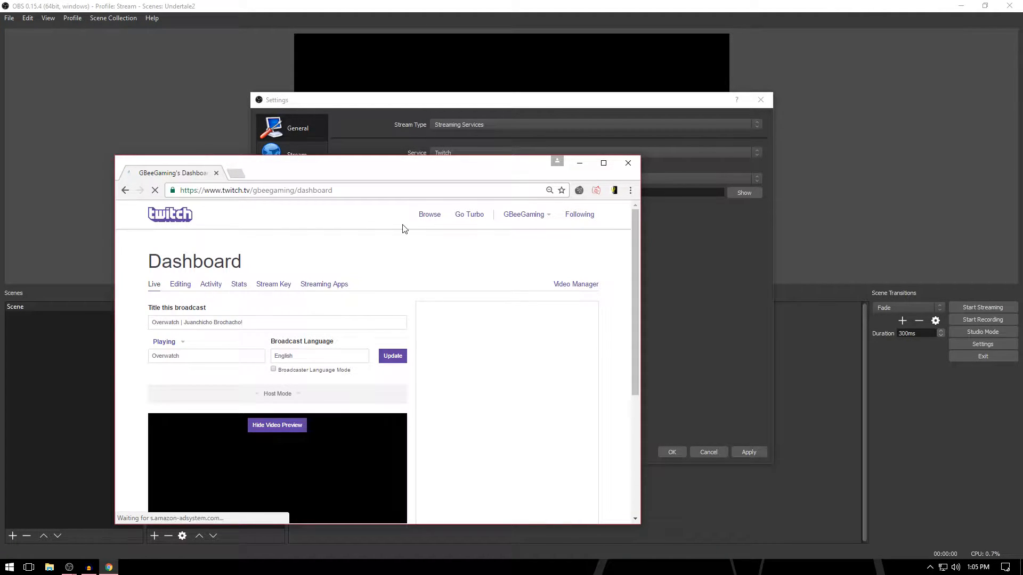
scroll(345, 318, "down", 3)
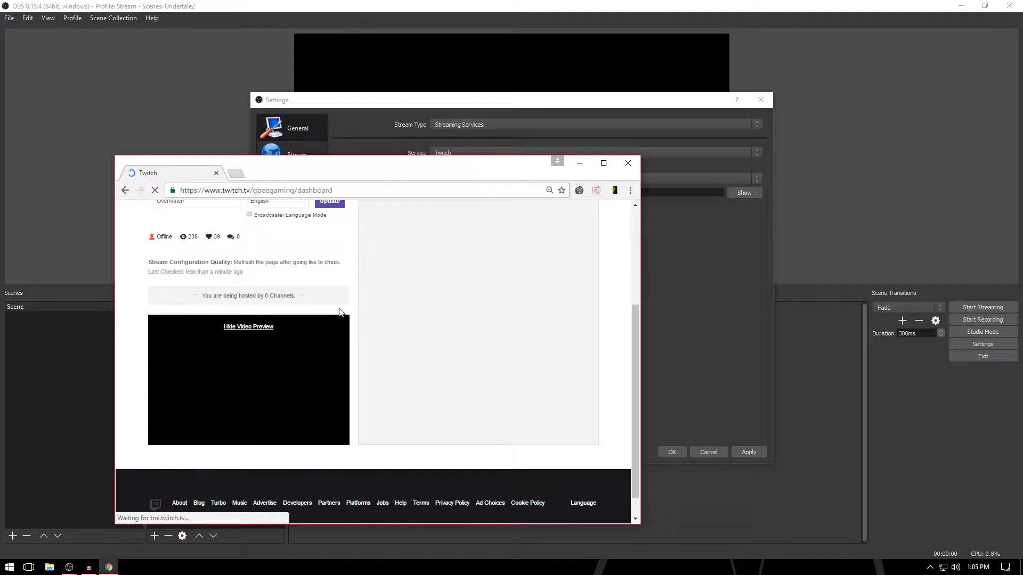
scroll(341, 311, "up", 2)
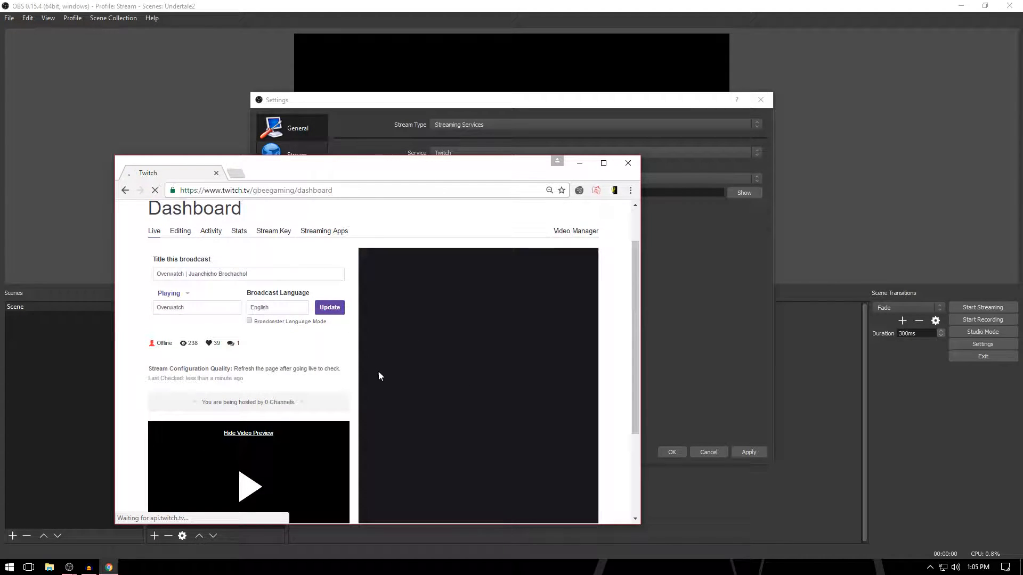
scroll(376, 373, "down", 1)
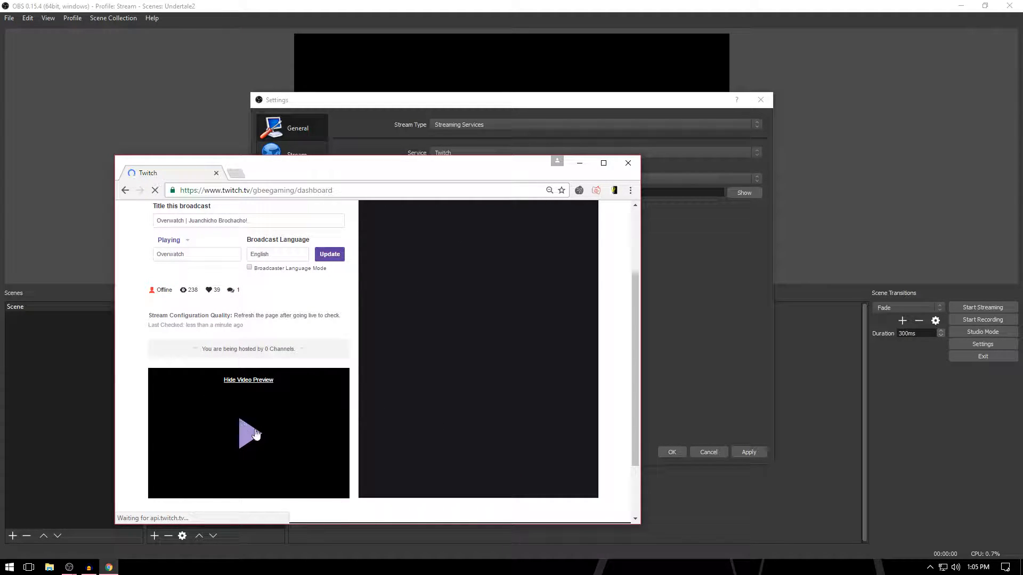
scroll(264, 306, "up", 1)
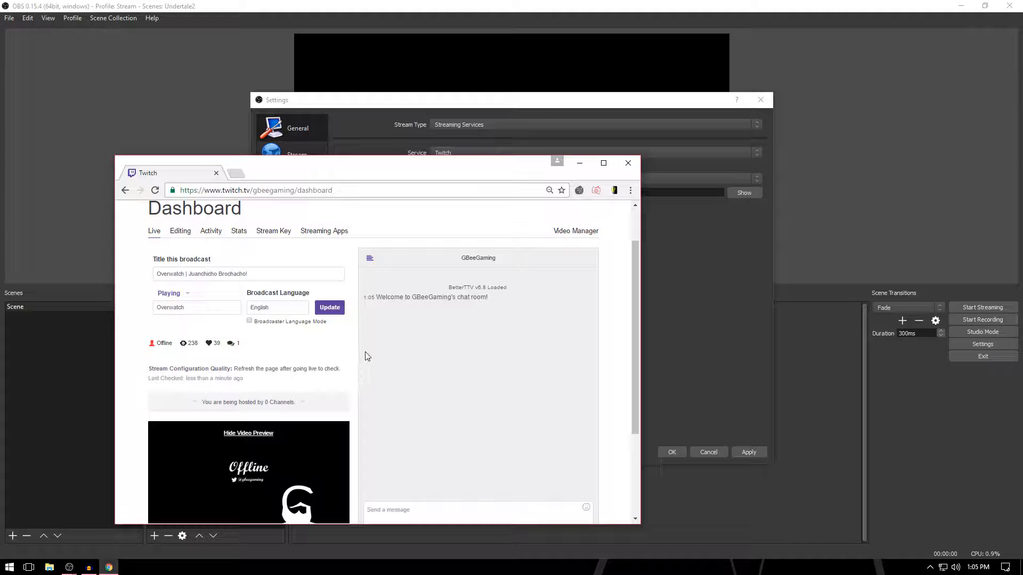
left_click(274, 235)
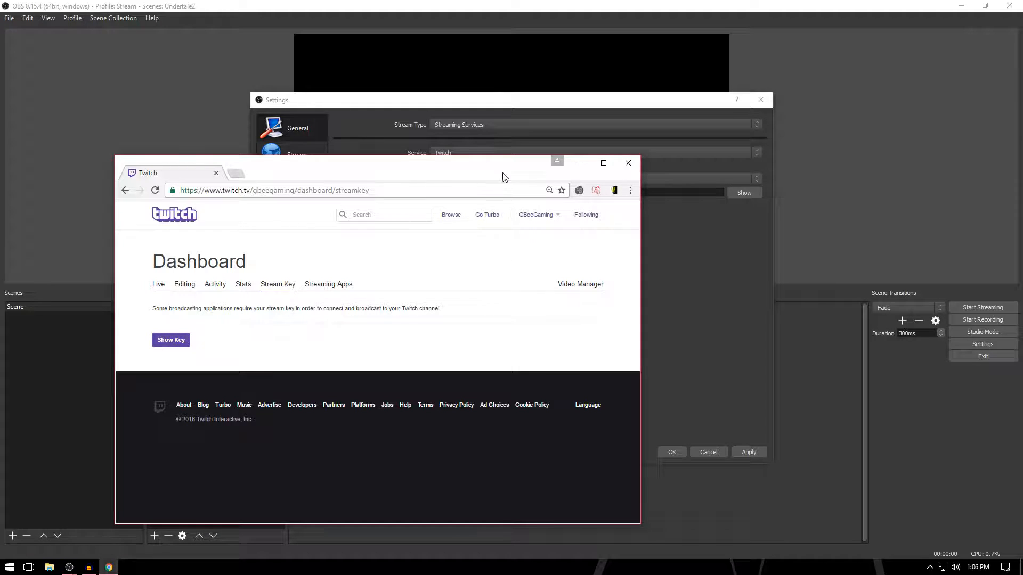
left_click(628, 163)
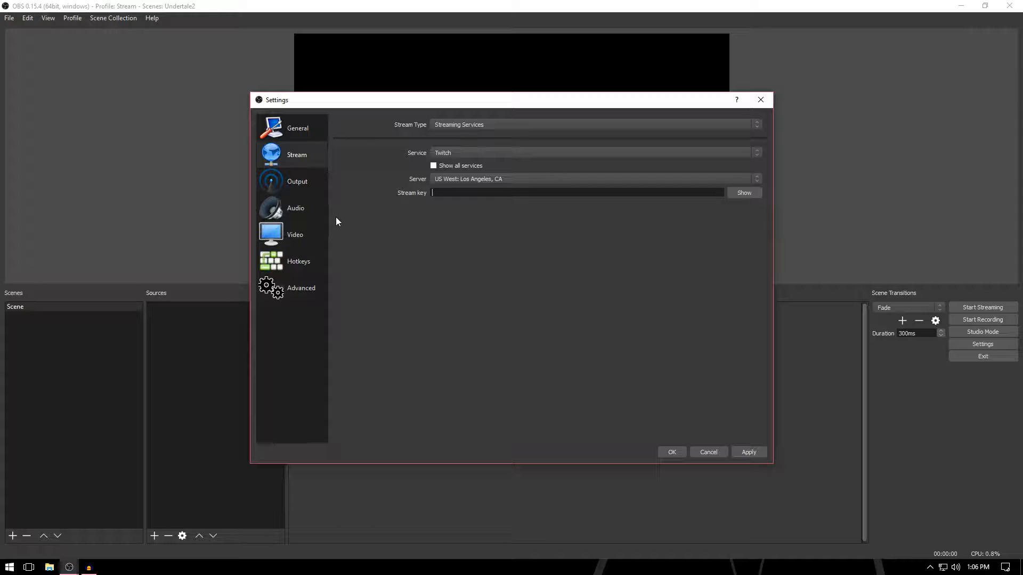
Set the desktop audio device to Speakers (Yeti Stereo Microphone) and the first mic/auxiliary device to Microphone (Yeti Stereo Microphone), and apply the audio settings.
left_click(312, 187)
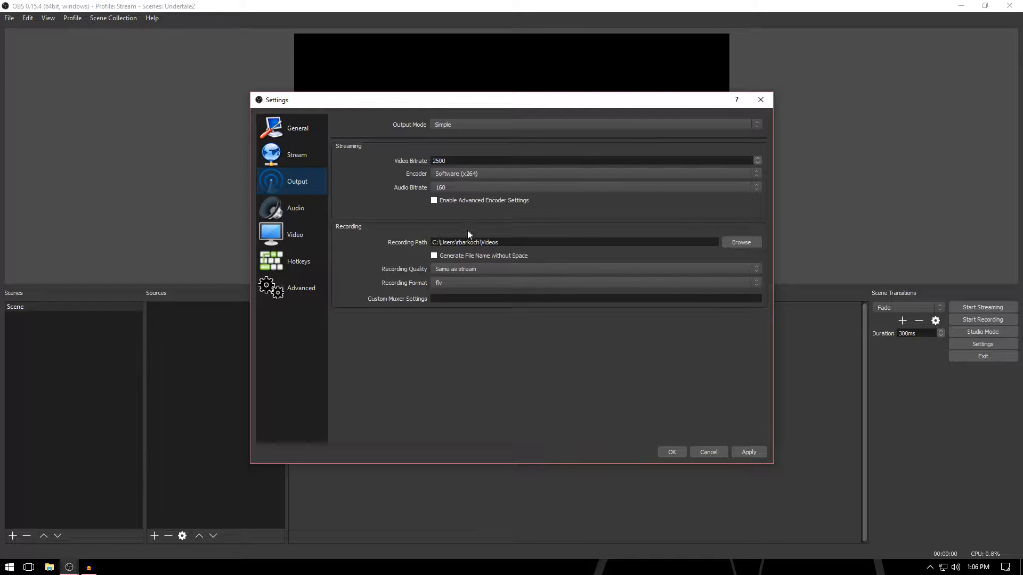
left_click(290, 206)
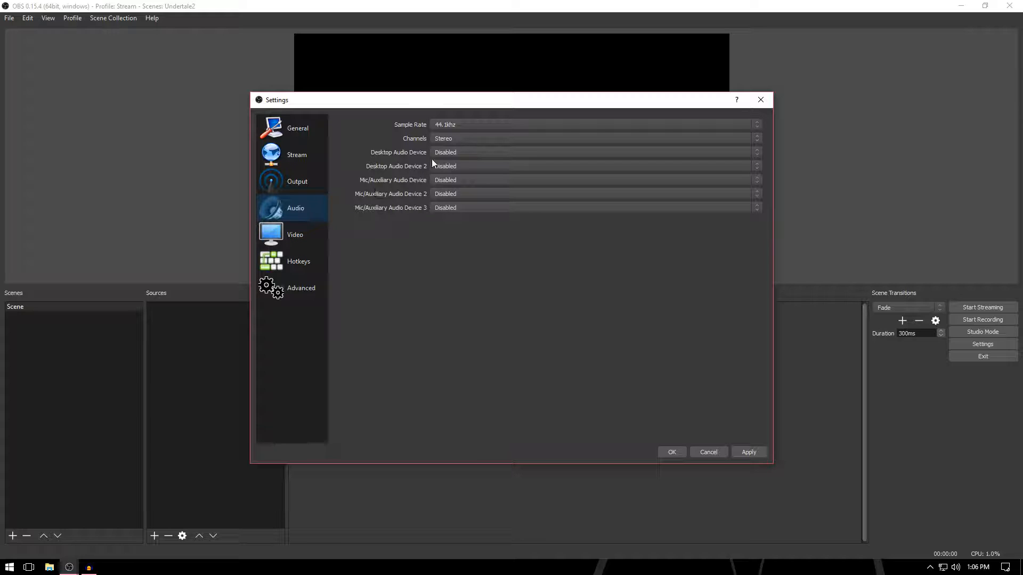
left_click(470, 153)
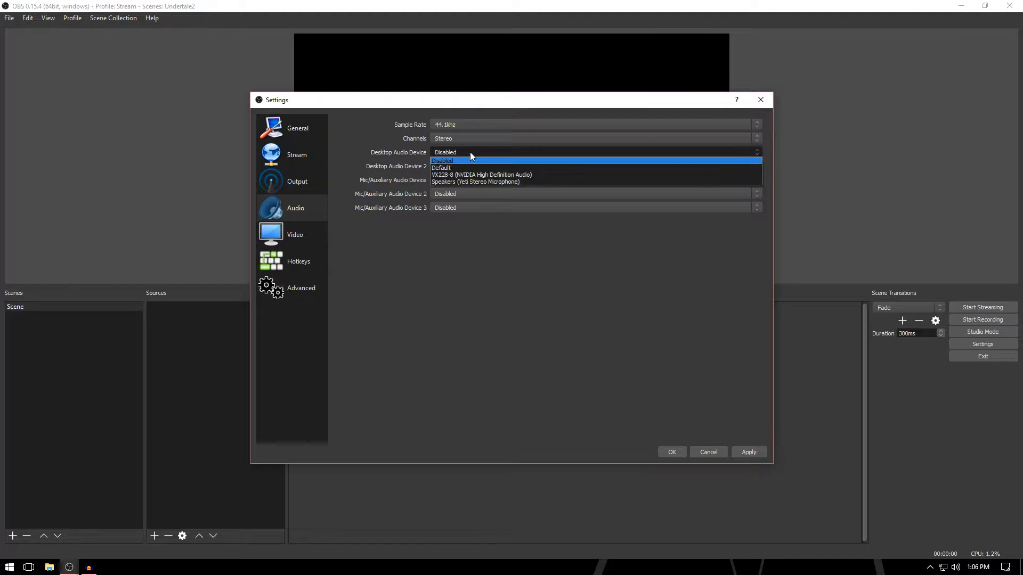
left_click(469, 182)
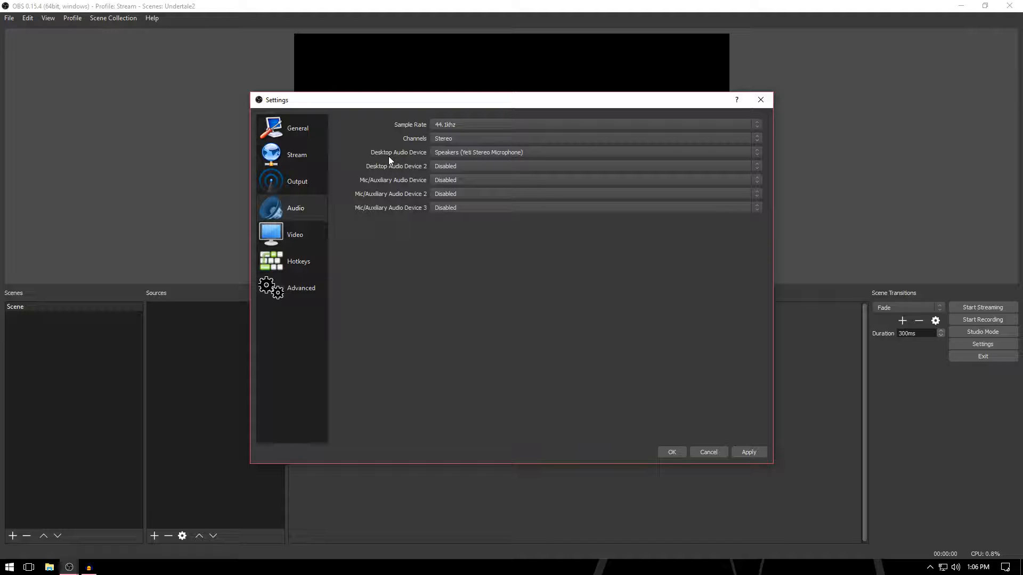
left_click(446, 181)
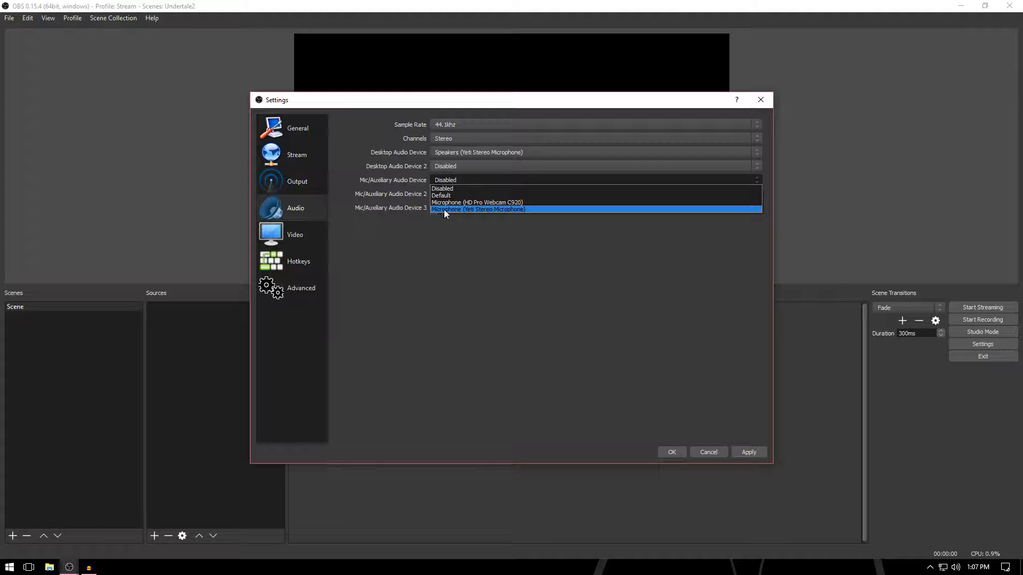
left_click(489, 211)
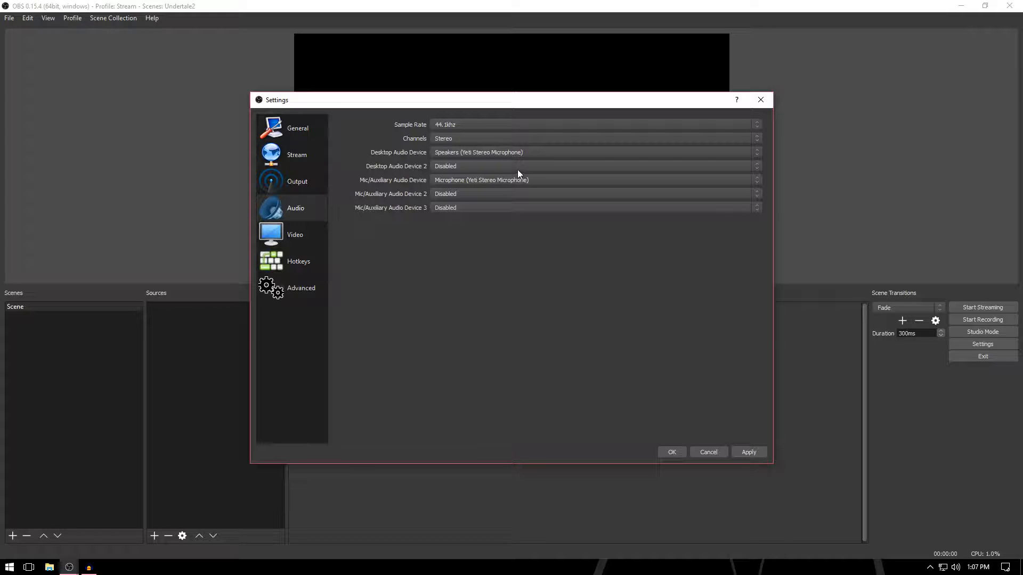
left_click(748, 454)
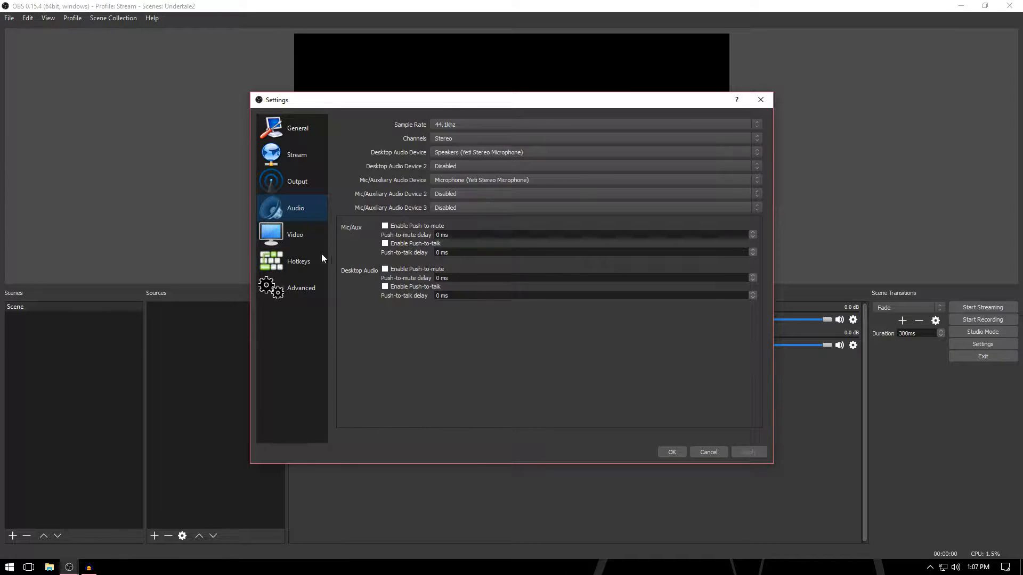
In the video settings, set the downscale filter to Lanczos (Sharpened scaling, 32 samples), keep the frame rate at 30, and close the settings.
left_click(311, 242)
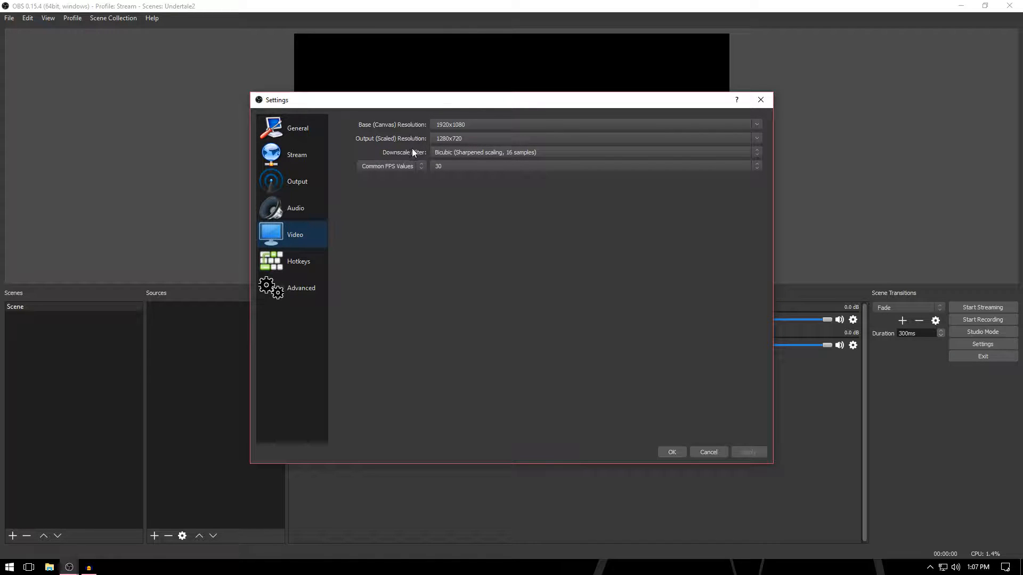
left_click(753, 151)
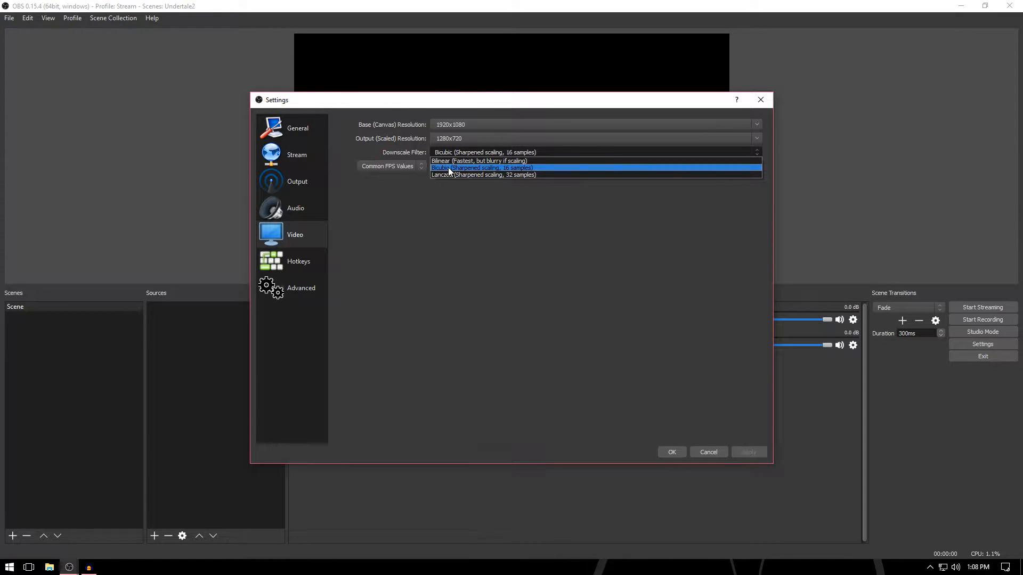
left_click(475, 174)
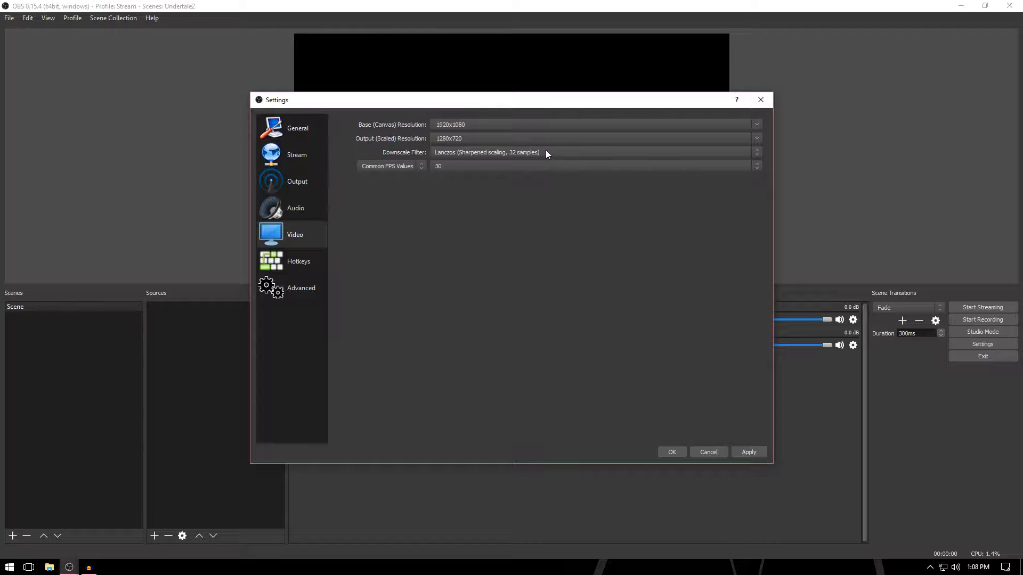
left_click(482, 169)
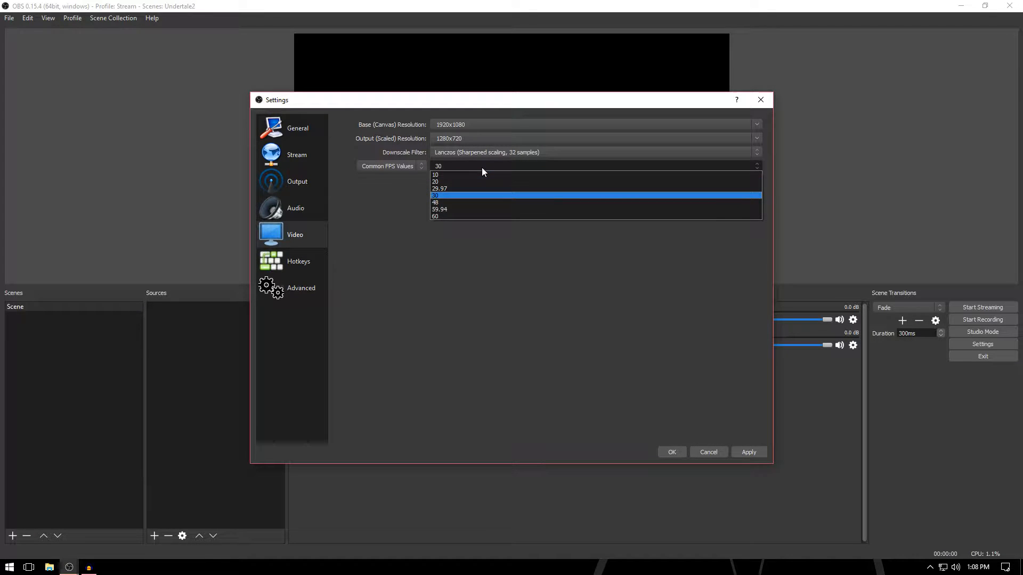
left_click(444, 195)
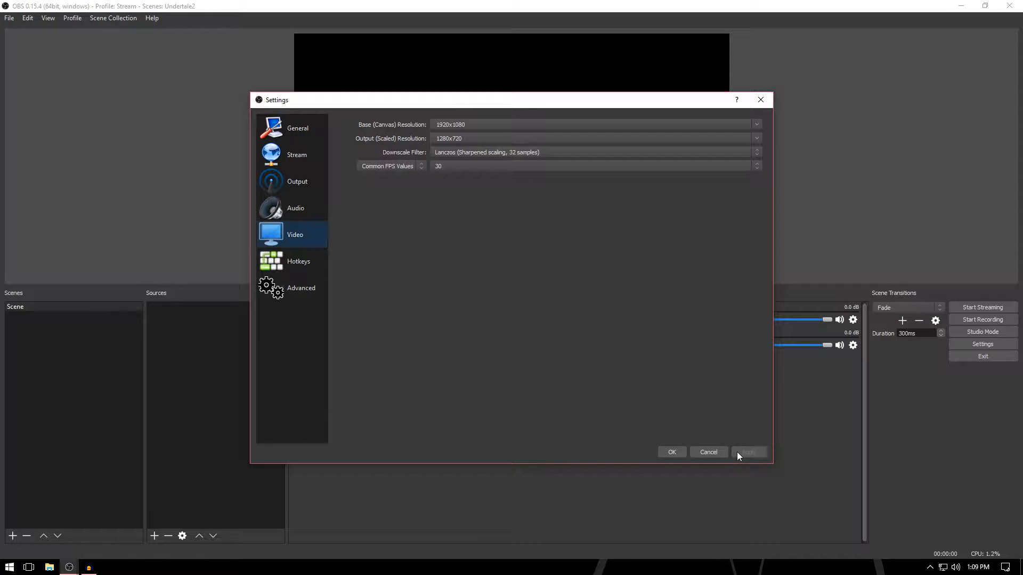
left_click(316, 259)
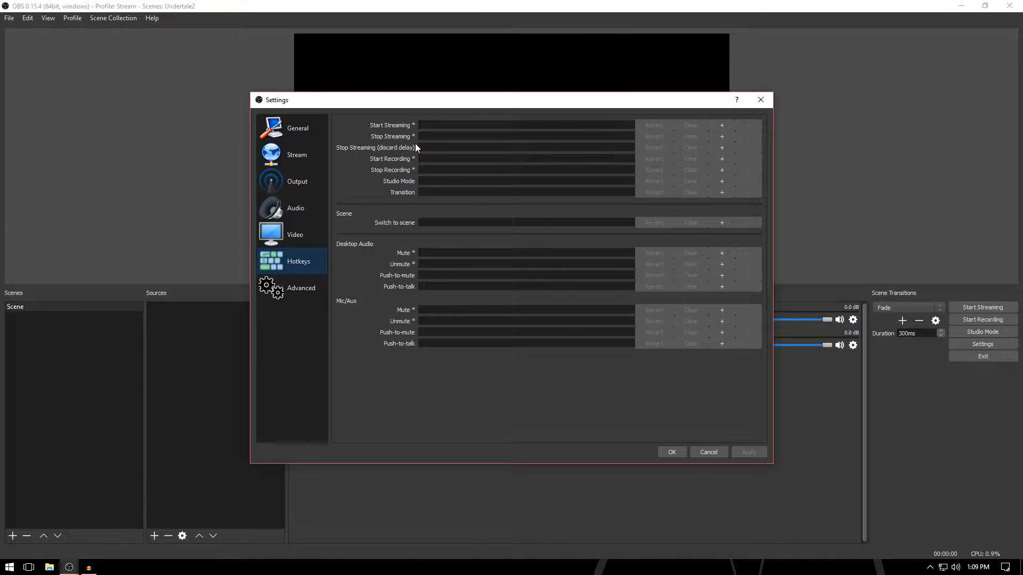
left_click(672, 452)
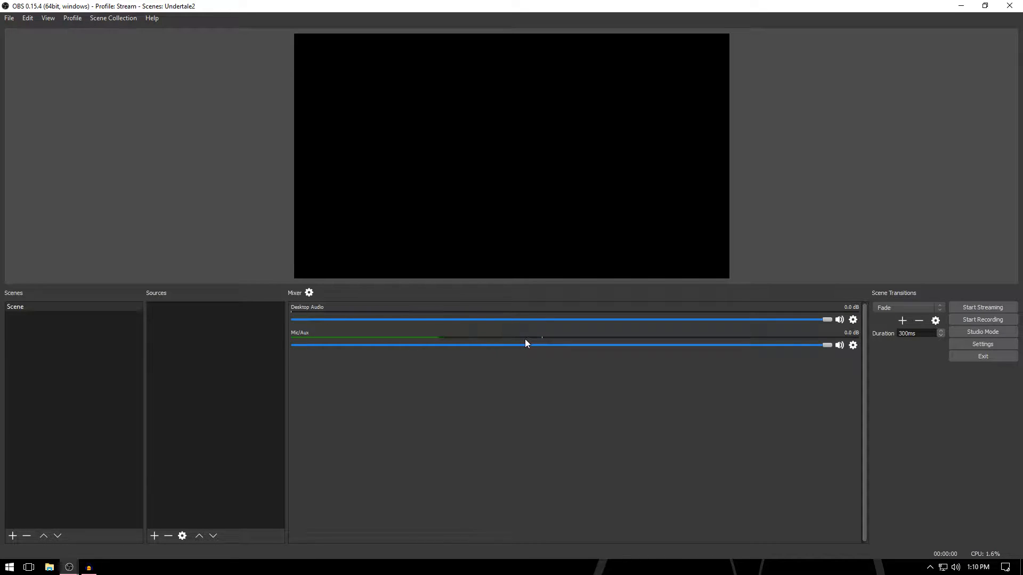
Try the Windows system volume control and the mixer's desktop audio slider to check the desktop audio level.
left_click(955, 567)
left_click(981, 544)
left_click_drag(985, 549, 987, 545)
left_click(730, 466)
left_click_drag(826, 321, 977, 364)
Restore OBS to a smaller window, launch Undertale from the desktop, and place the game and OBS windows side by side.
left_click_drag(468, 6, 560, 44)
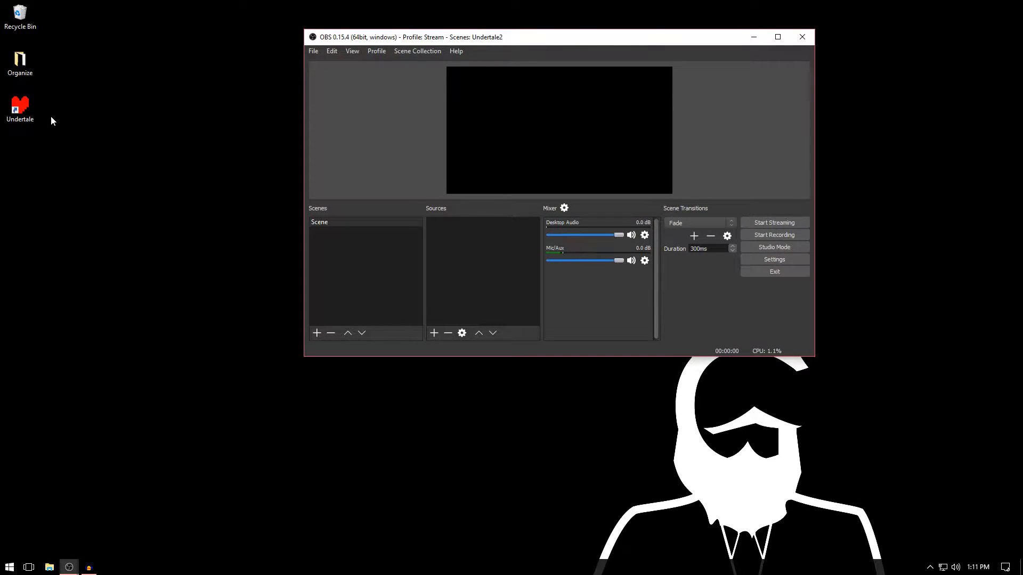
double_click(33, 112)
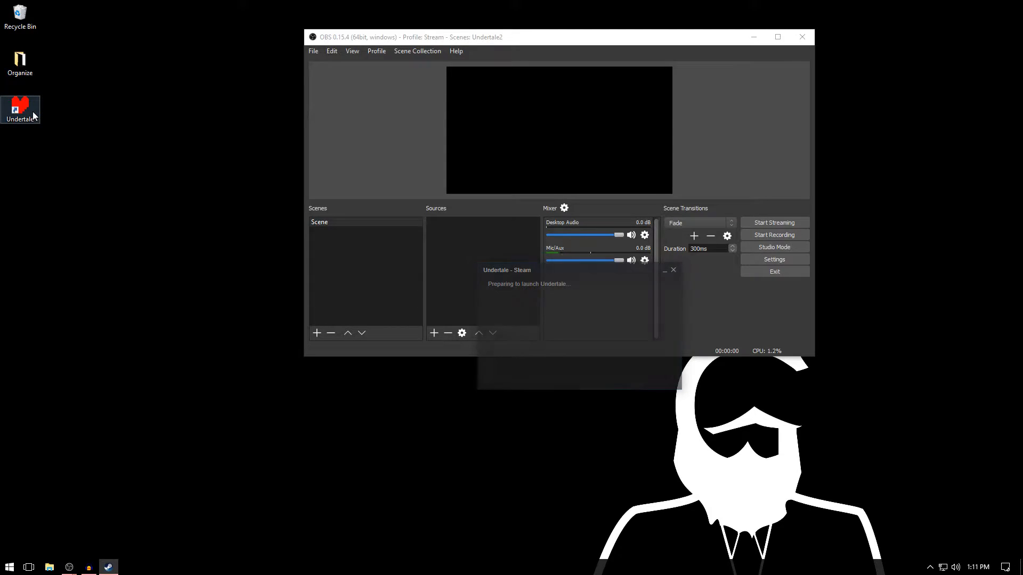
left_click_drag(441, 167, 98, 133)
left_click_drag(505, 36, 610, 39)
left_click(181, 128)
left_click_drag(181, 128, 236, 107)
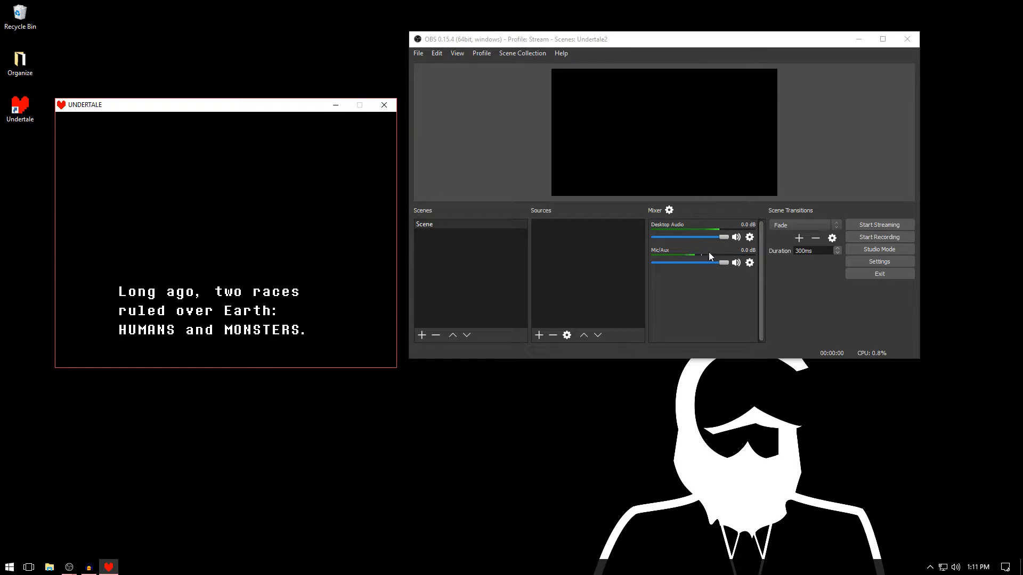
Lower the desktop audio level in the mixer to about -40.7 dB and return focus to the game.
left_click_drag(721, 237, 671, 238)
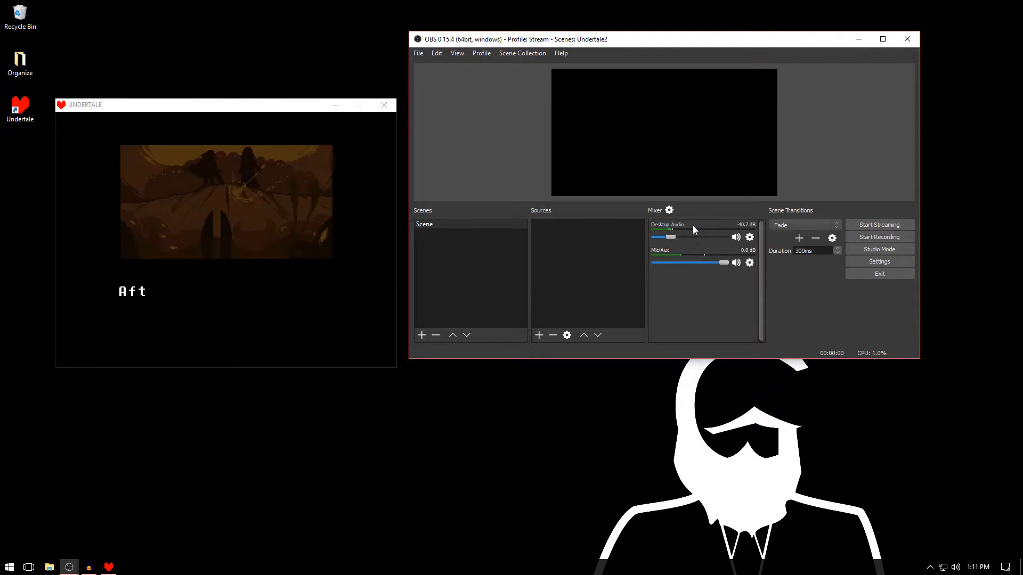
left_click(194, 245)
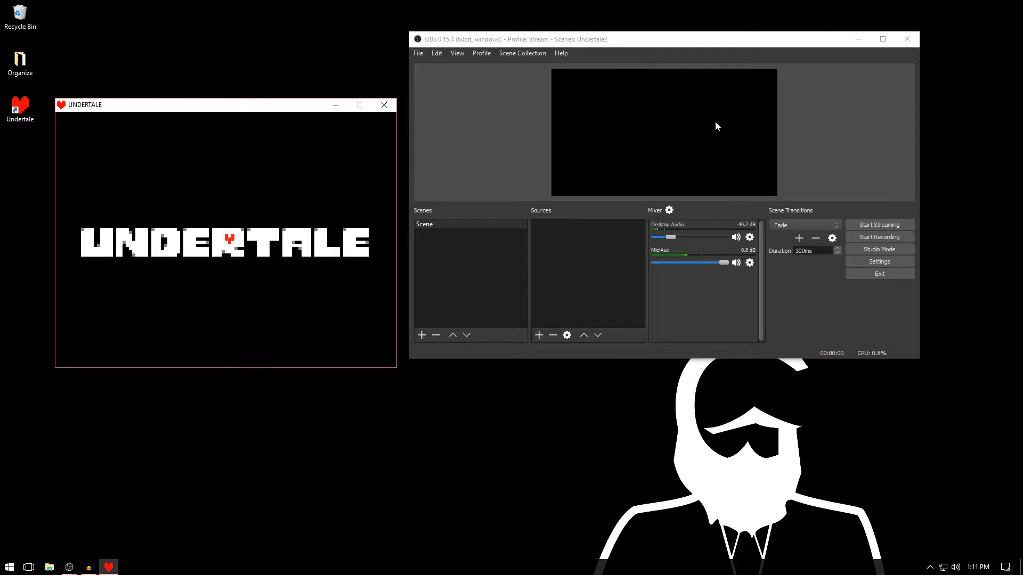
Add a new Game Capture source to the scene, keeping the default name and source visibility.
left_click(538, 335)
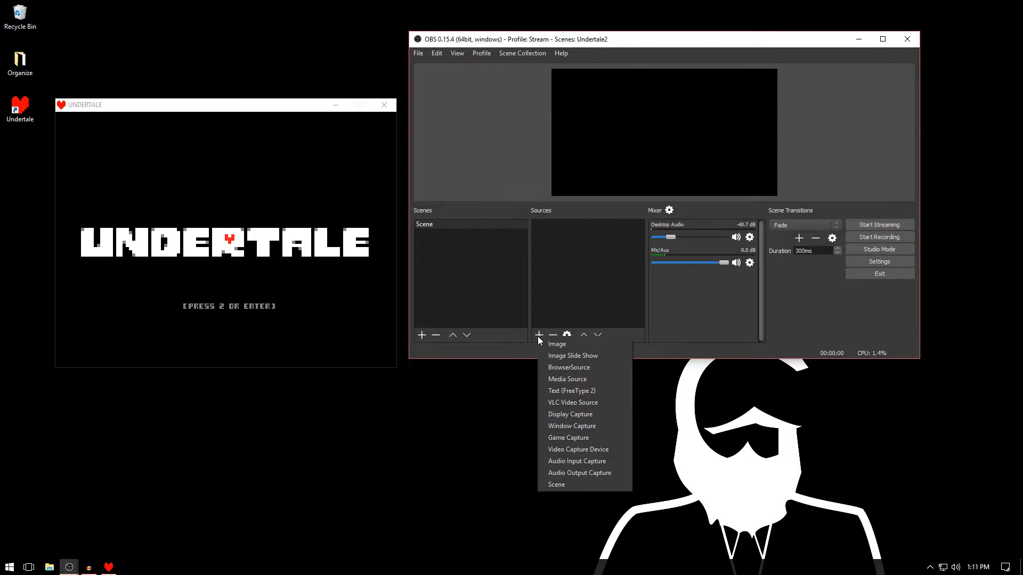
left_click(541, 331)
left_click(540, 333)
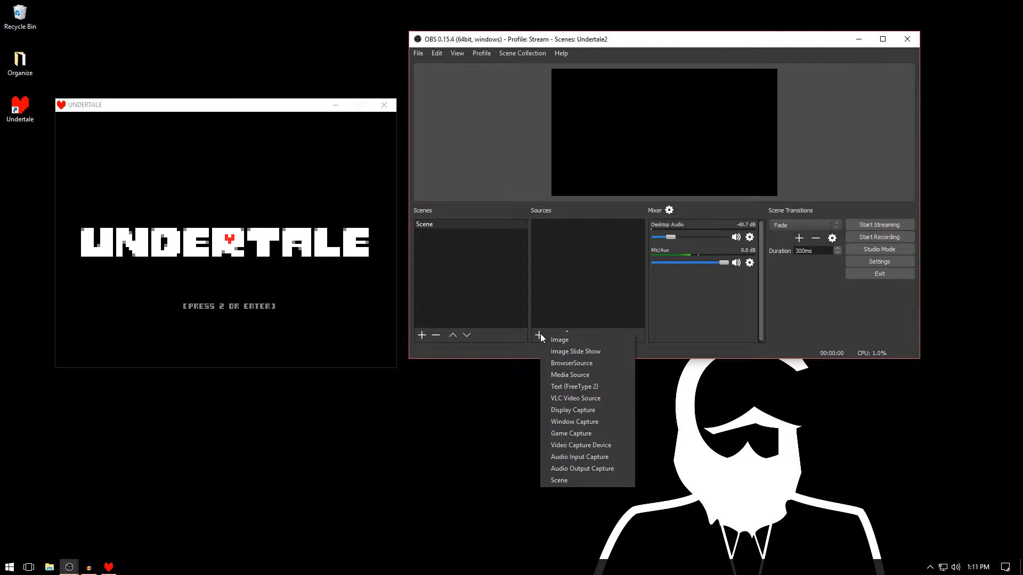
left_click(572, 433)
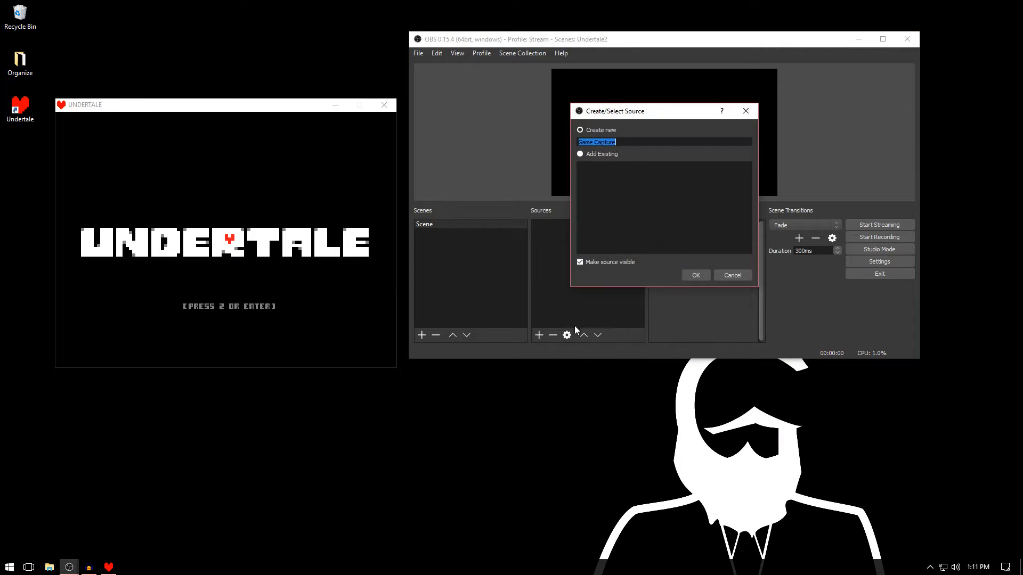
left_click(694, 275)
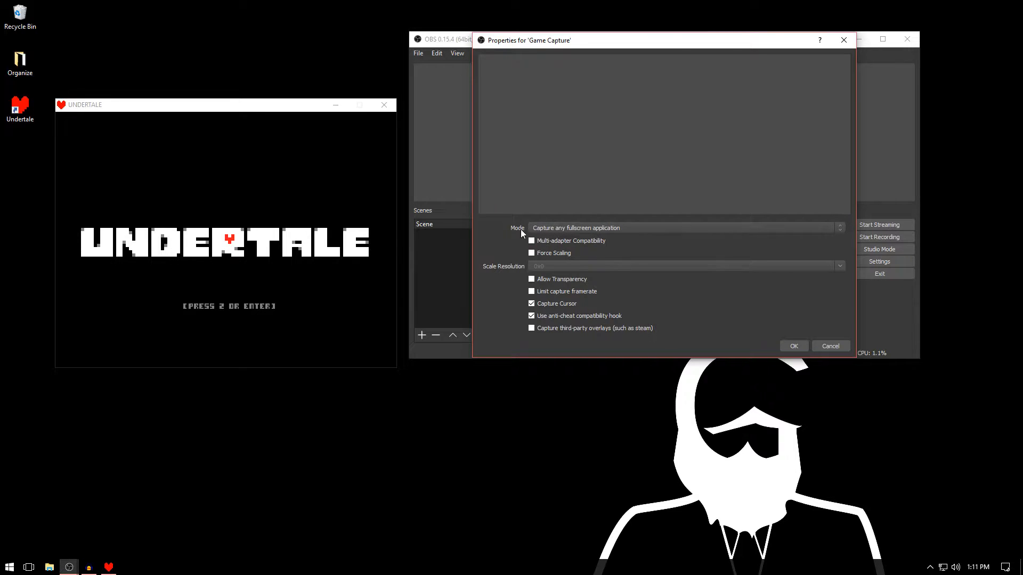
Set the game capture mode to Capture specific window with [UNDERTALE.exe]: UNDERTALE as the window, and confirm the source properties.
left_click(557, 229)
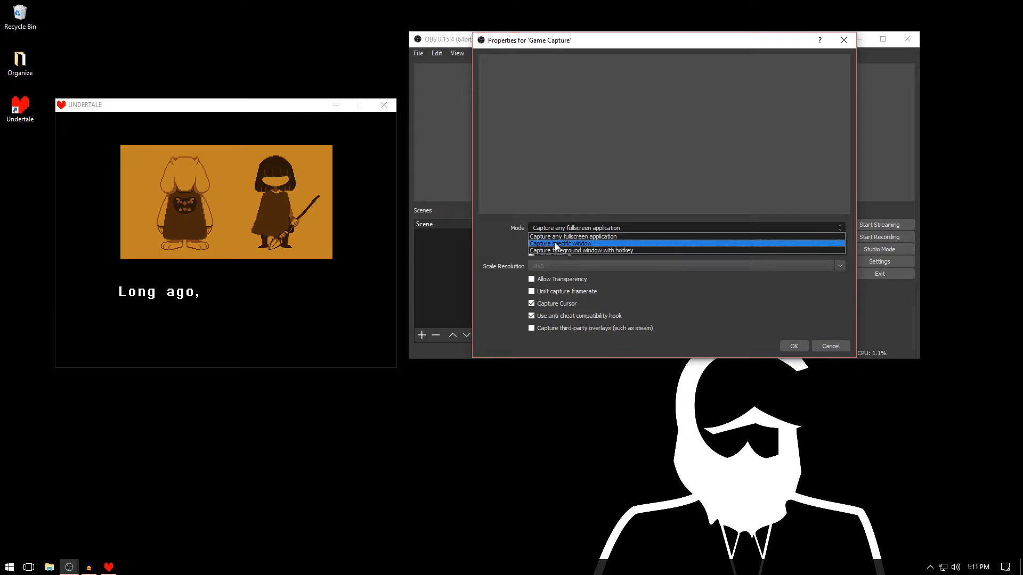
left_click(554, 243)
left_click(356, 235)
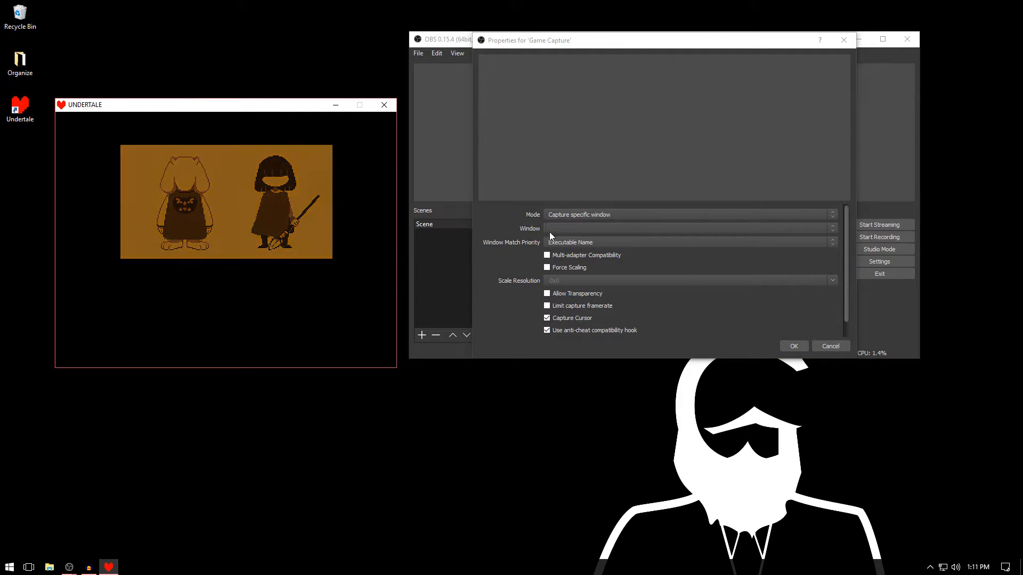
left_click(571, 228)
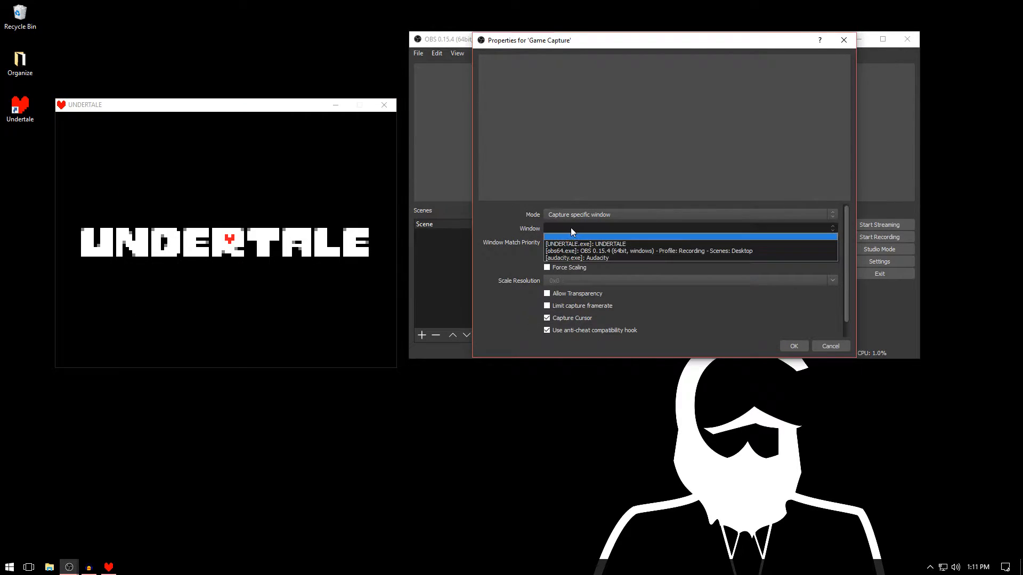
left_click(583, 241)
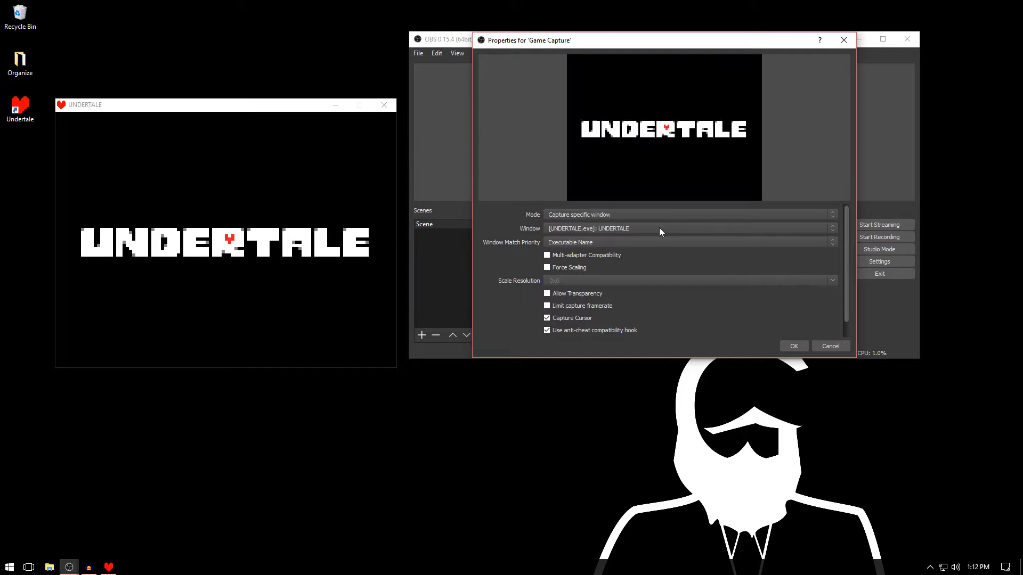
left_click(614, 228)
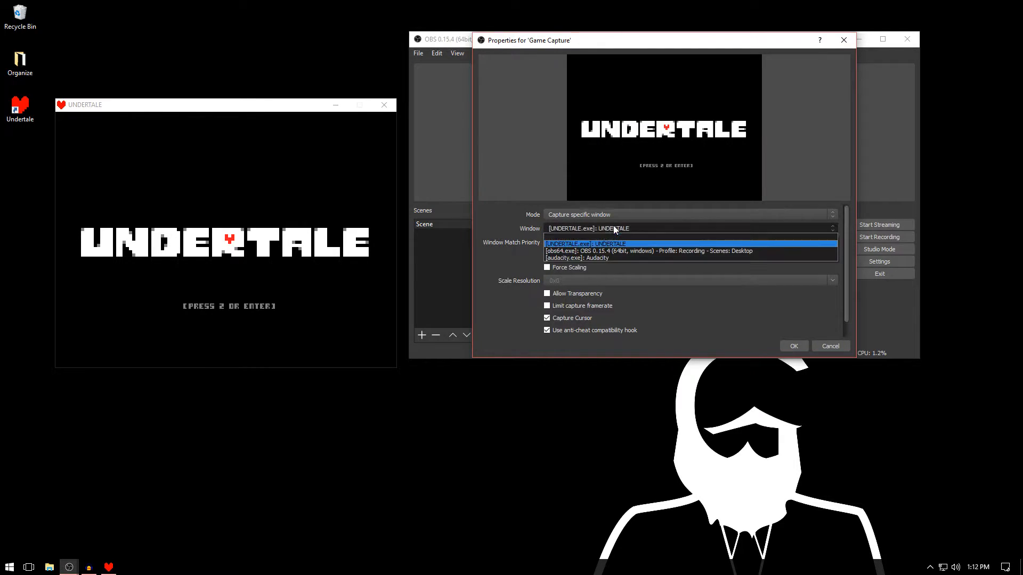
left_click(601, 239)
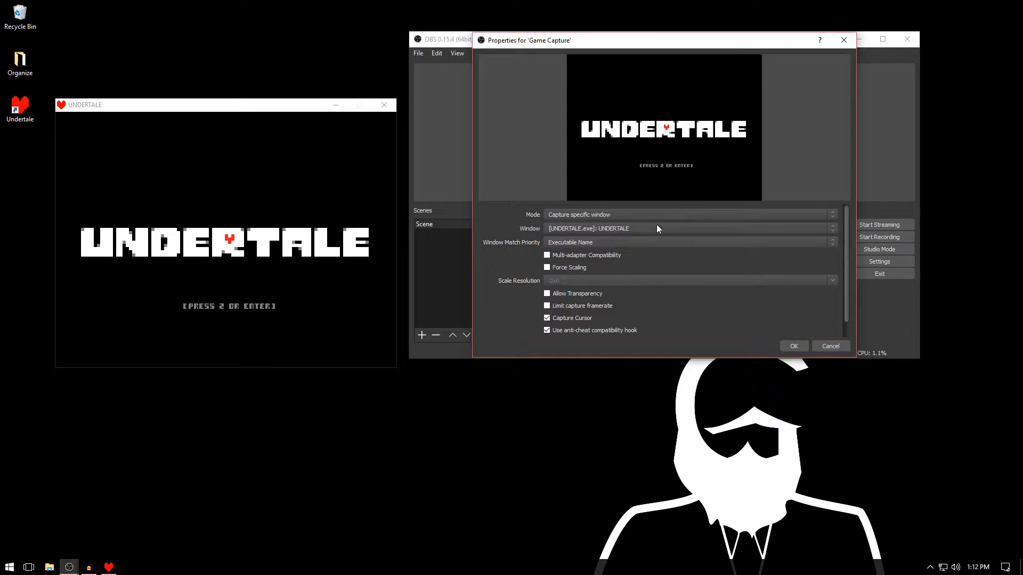
left_click(794, 346)
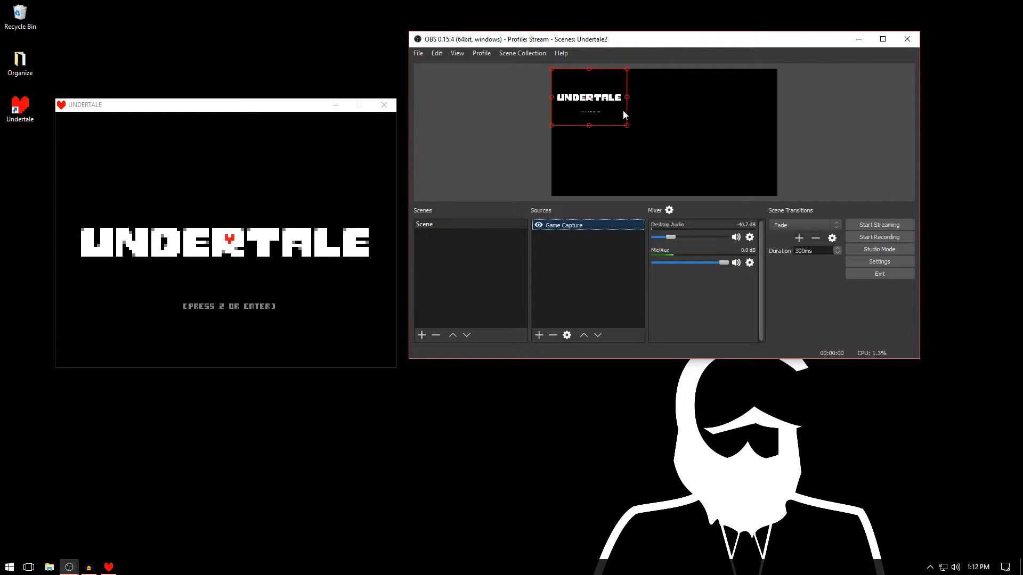
Bring up the game to check its capture, and enlarge the captured game in the preview to about half the canvas width.
left_click(324, 250)
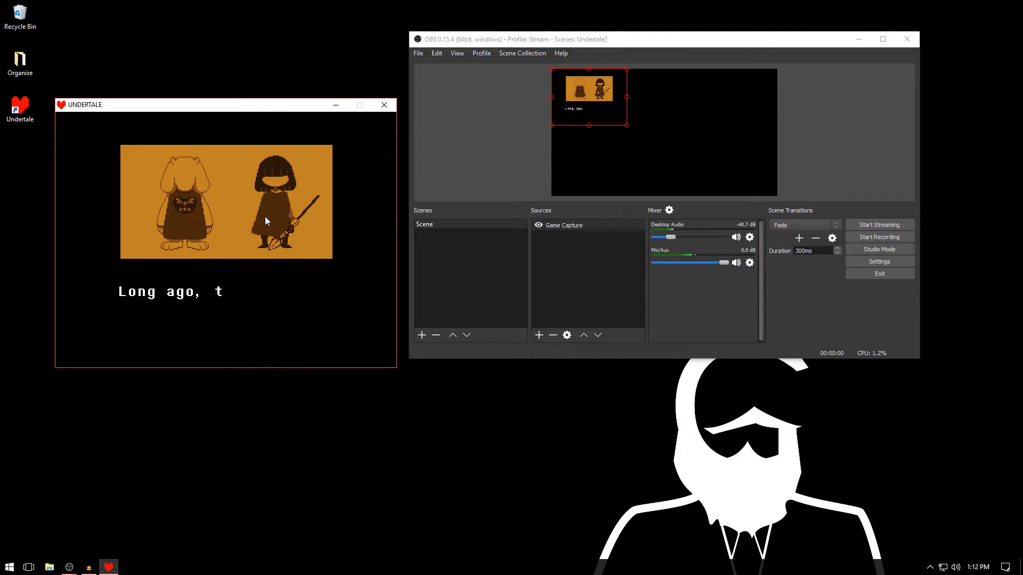
left_click(626, 126)
left_click_drag(626, 125, 655, 152)
mouse_move(605, 110)
left_mouse_down()
mouse_move(670, 143)
mouse_move(610, 101)
mouse_move(641, 119)
mouse_move(642, 145)
mouse_move(622, 100)
mouse_move(669, 146)
mouse_move(643, 114)
mouse_move(606, 124)
mouse_move(658, 129)
mouse_move(605, 111)
left_mouse_up()
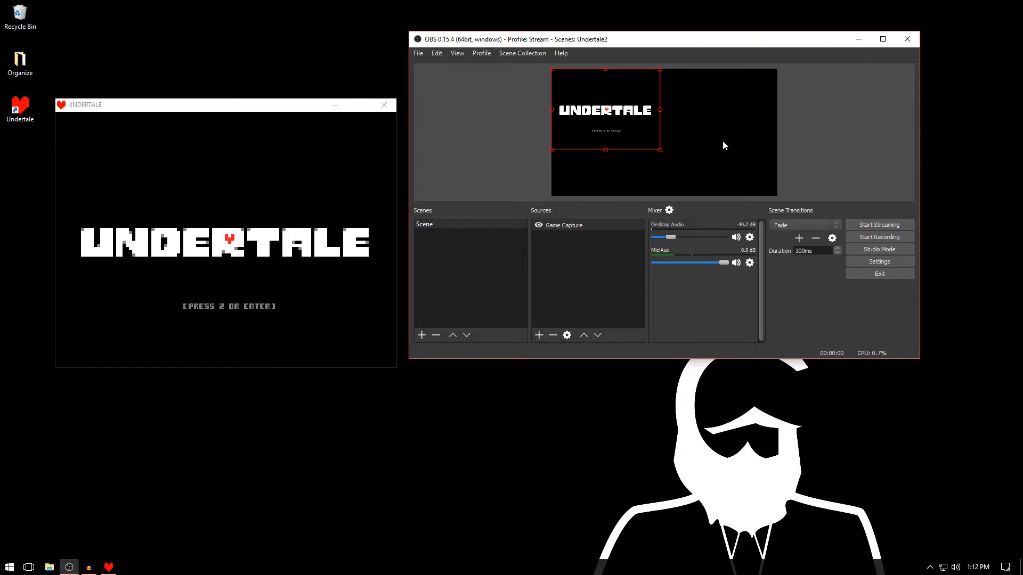
Fit the game capture source to the screen and return focus to the game to check the captured picture.
right_click(580, 109)
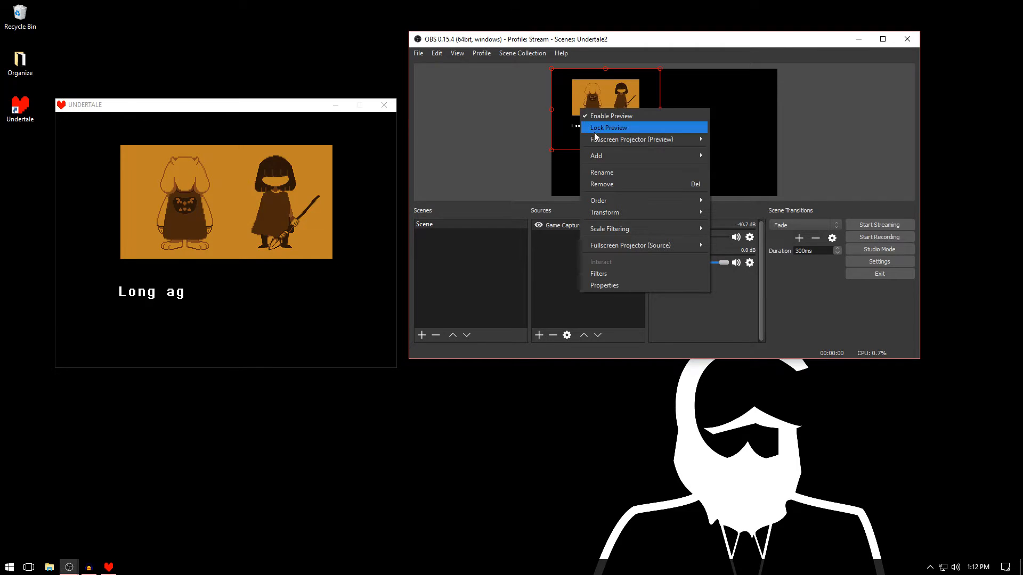
mouse_move(642, 214)
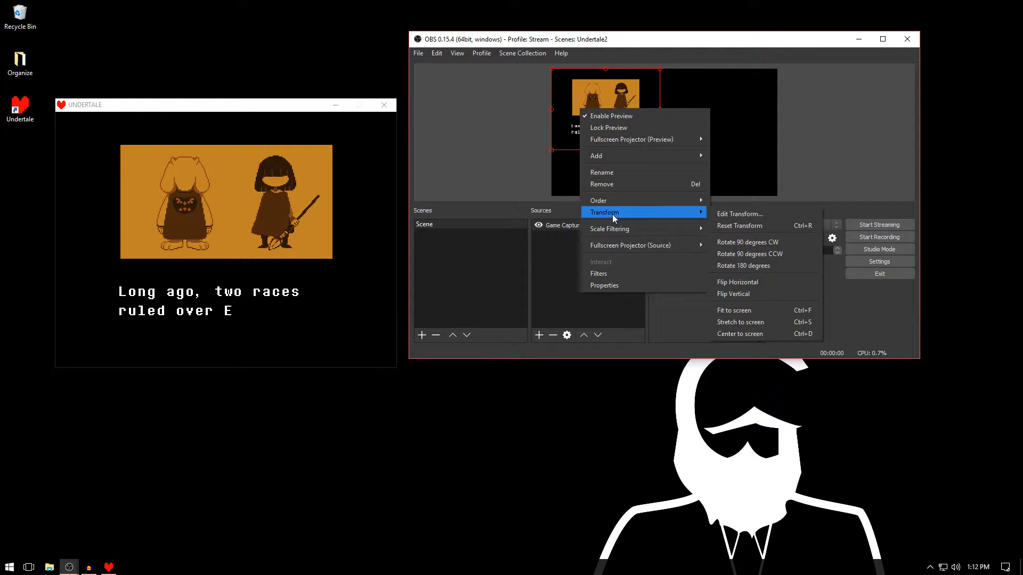
left_click(746, 311)
left_click(263, 239)
key("Return")
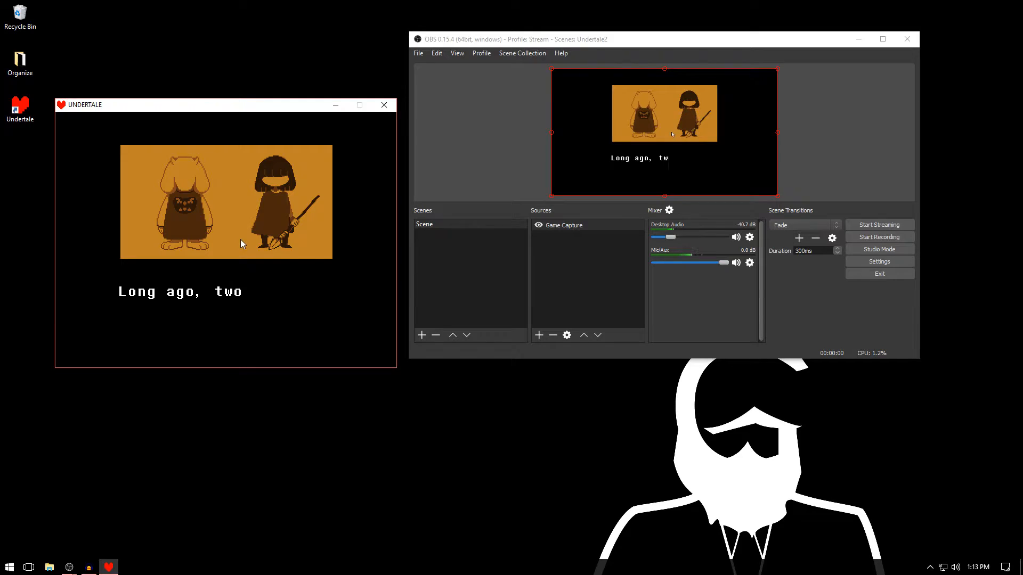
Add a new Image source to the scene, keeping the default name and source visibility.
left_click(539, 334)
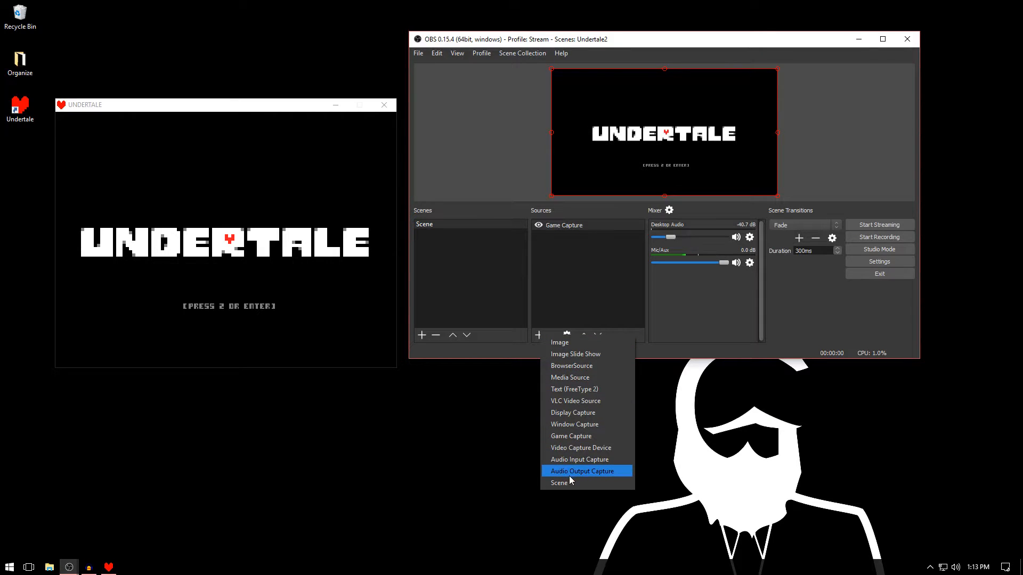
left_click(558, 342)
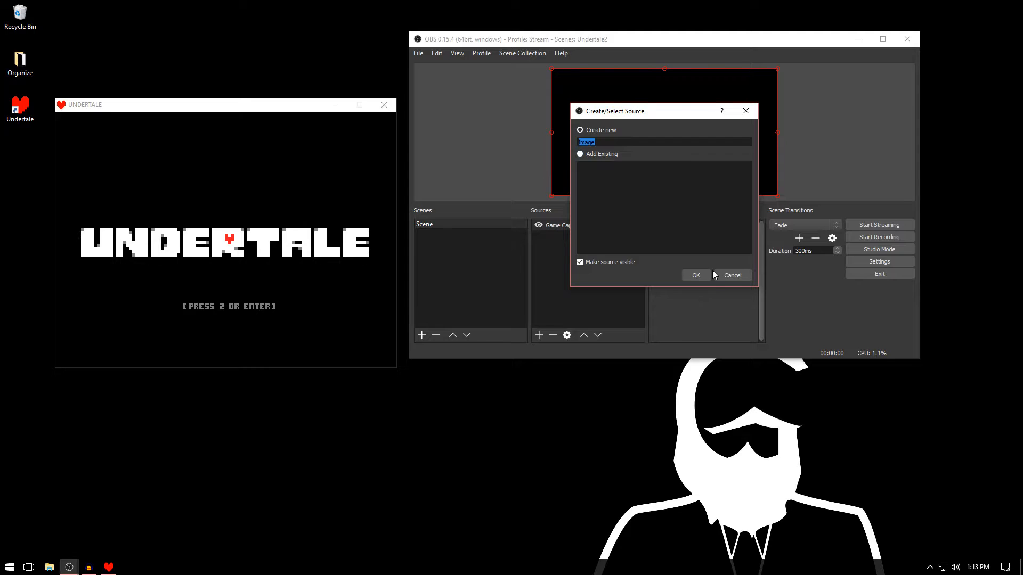
left_click(695, 275)
Load logo_white_trans.png from E:/Twitch/Artwork/PNG as the source's image file and confirm the properties.
left_click(826, 268)
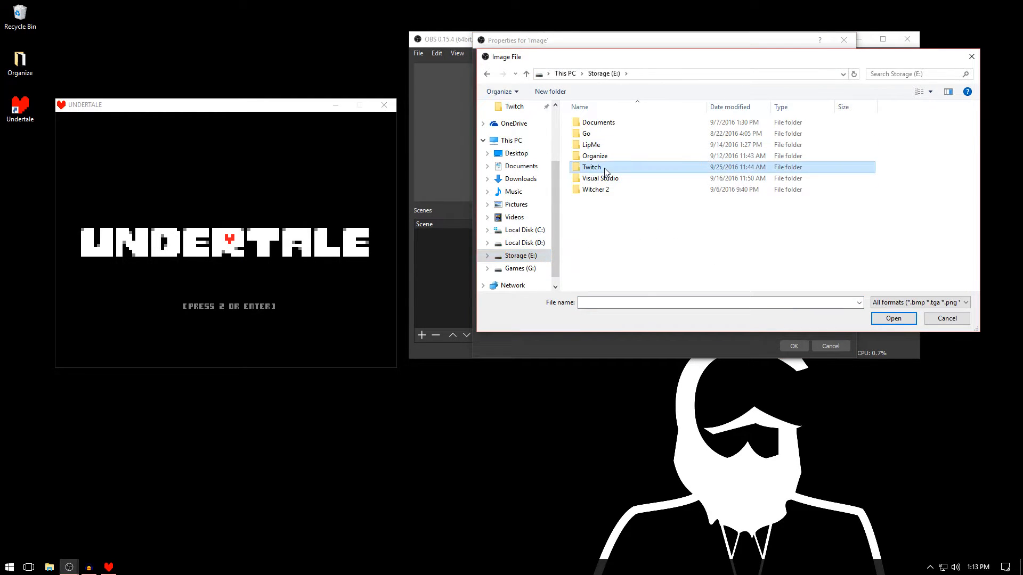
double_click(594, 166)
double_click(601, 137)
double_click(597, 124)
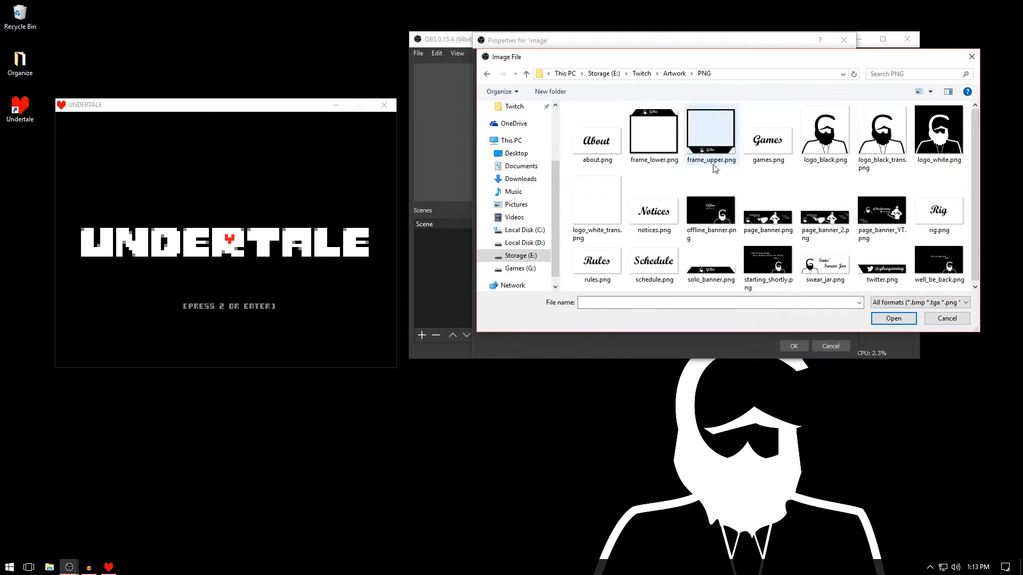
double_click(616, 215)
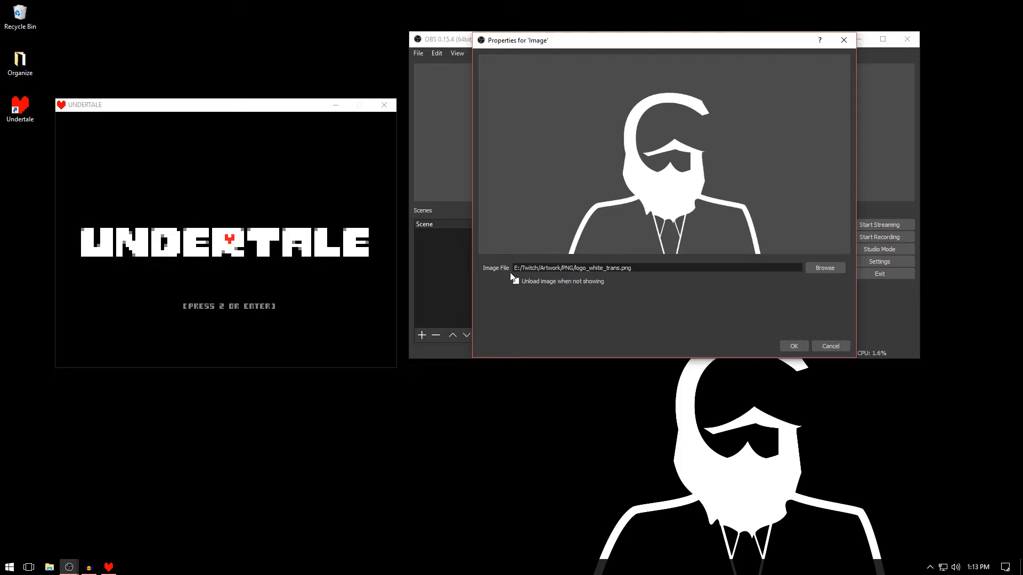
left_click(786, 344)
Move the logo image to the canvas's lower-left corner and shrink it to about a fifth of the canvas width.
left_click(178, 228)
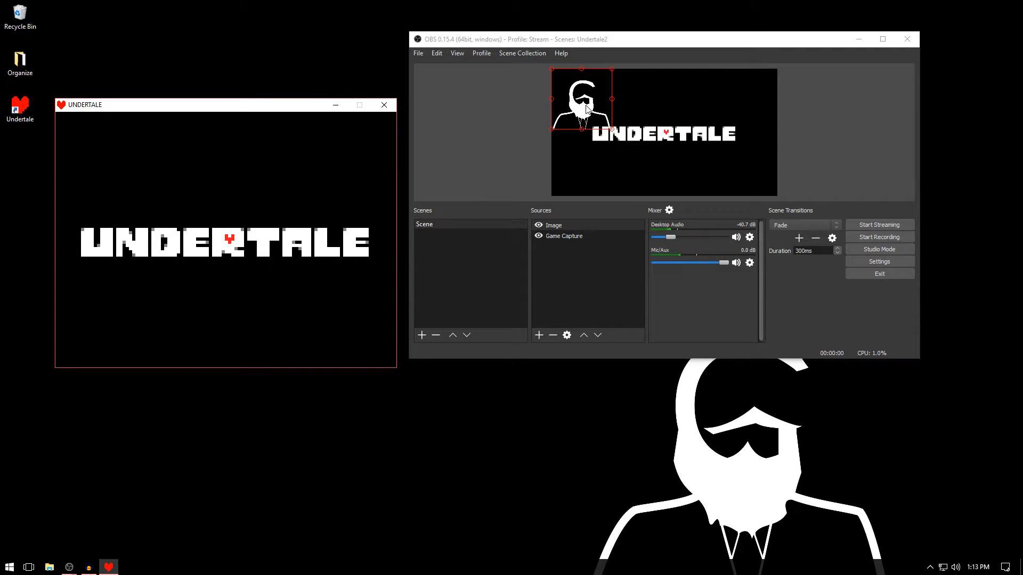
left_click_drag(586, 109, 587, 174)
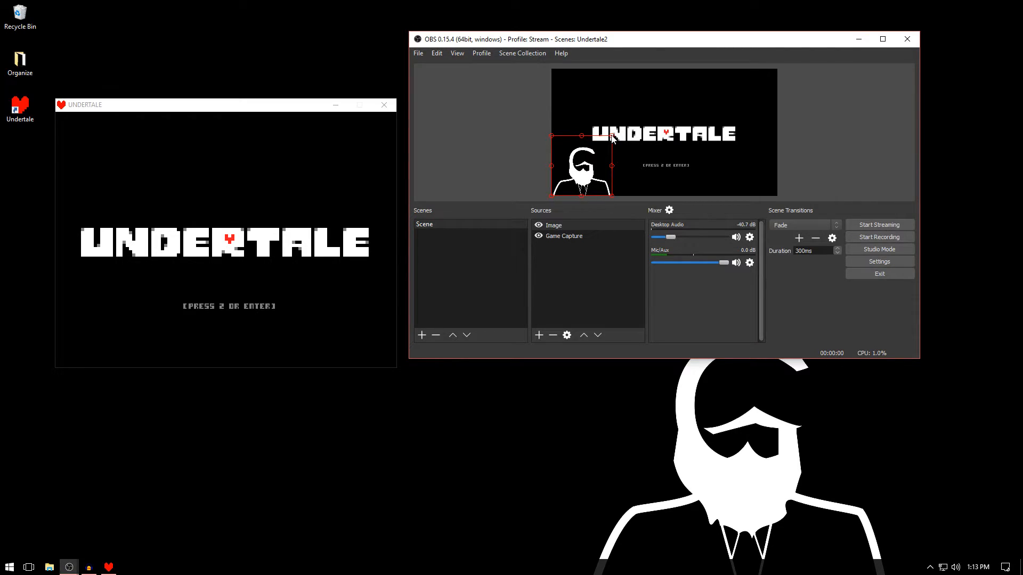
left_click_drag(614, 138, 593, 164)
left_click(584, 145)
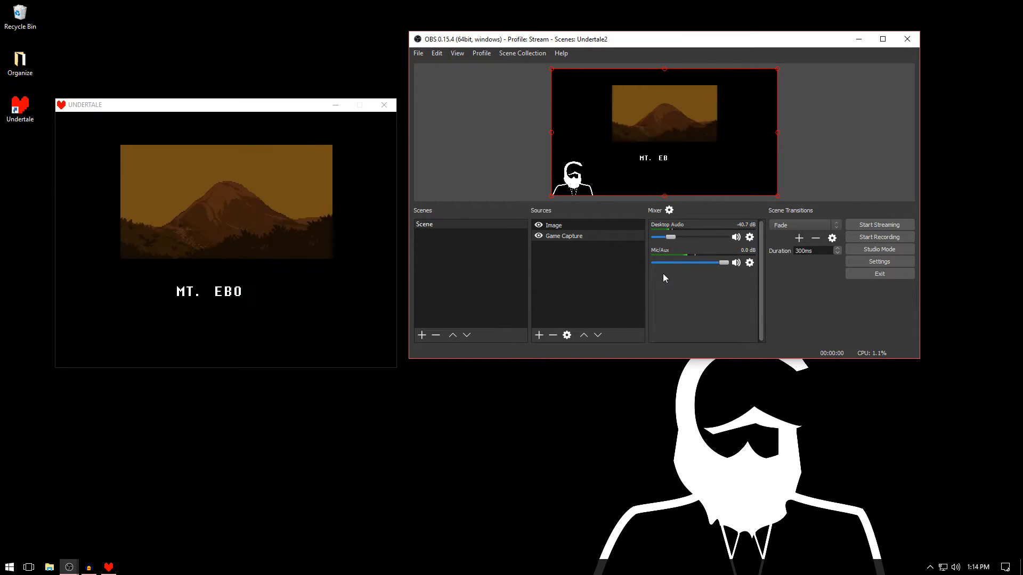
Compare the outlines of the Image and Game Capture sources in the preview, and return to the game to skip its intro.
left_click(553, 226)
left_click(554, 234)
left_click(554, 225)
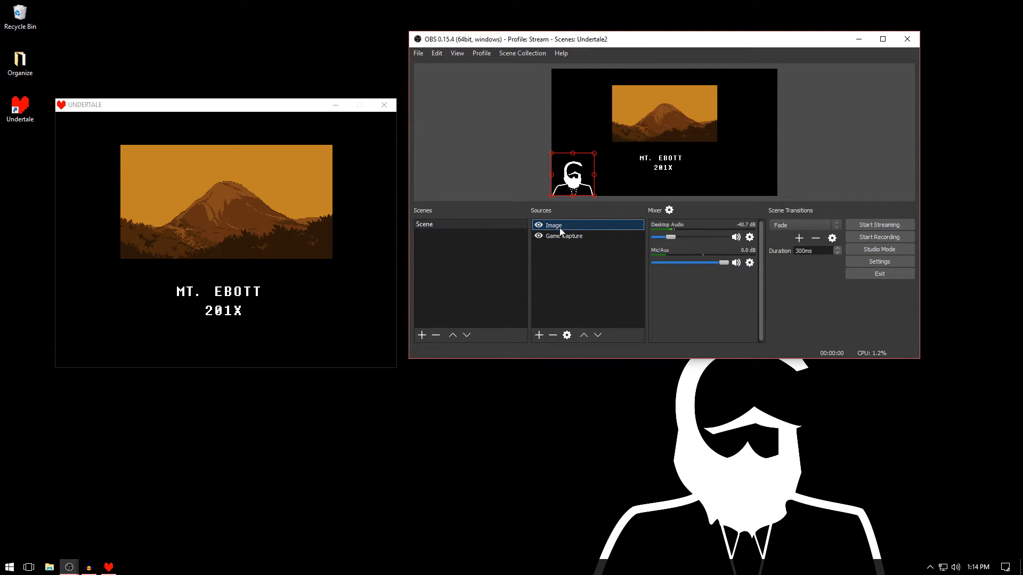
left_click(229, 270)
key("z")
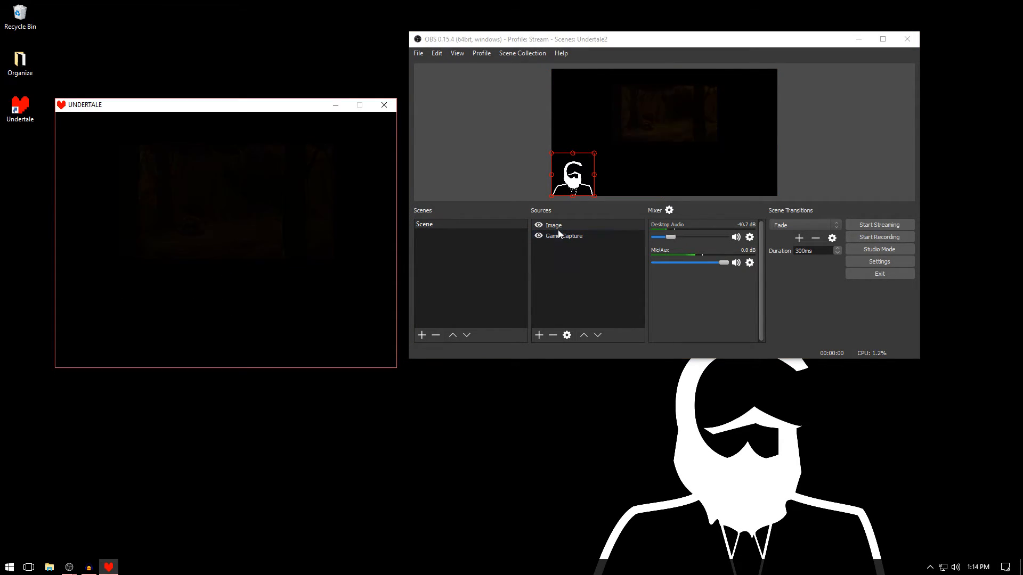
Move the Image source below Game Capture to check the layering, and restore it to the top of the source order.
left_click(558, 226)
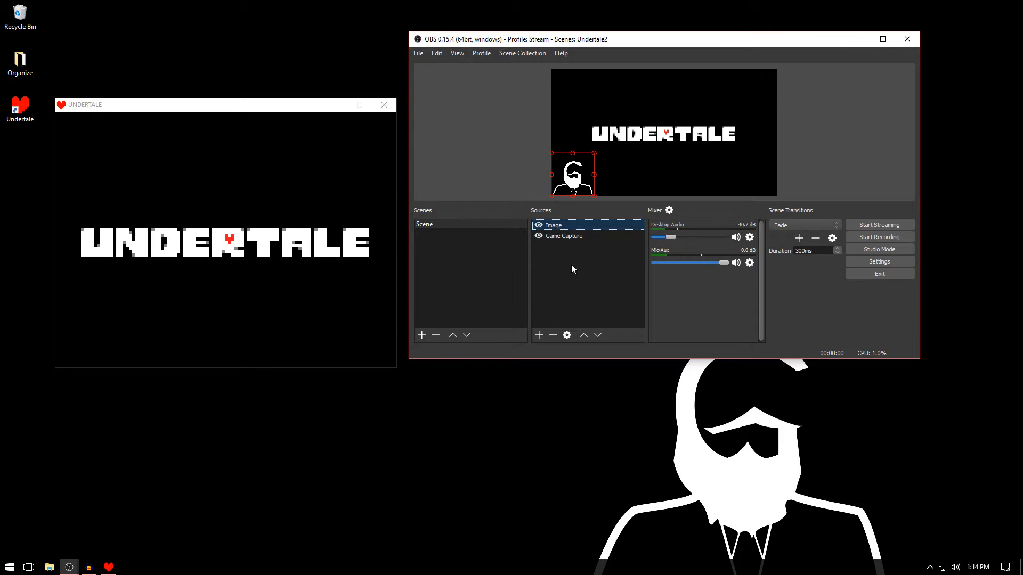
left_click(597, 335)
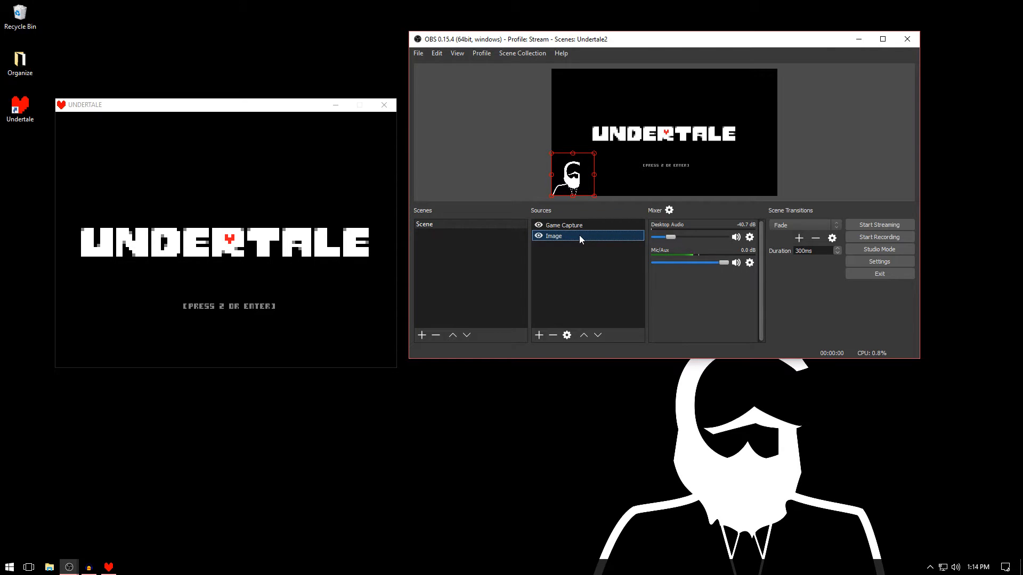
left_click(583, 335)
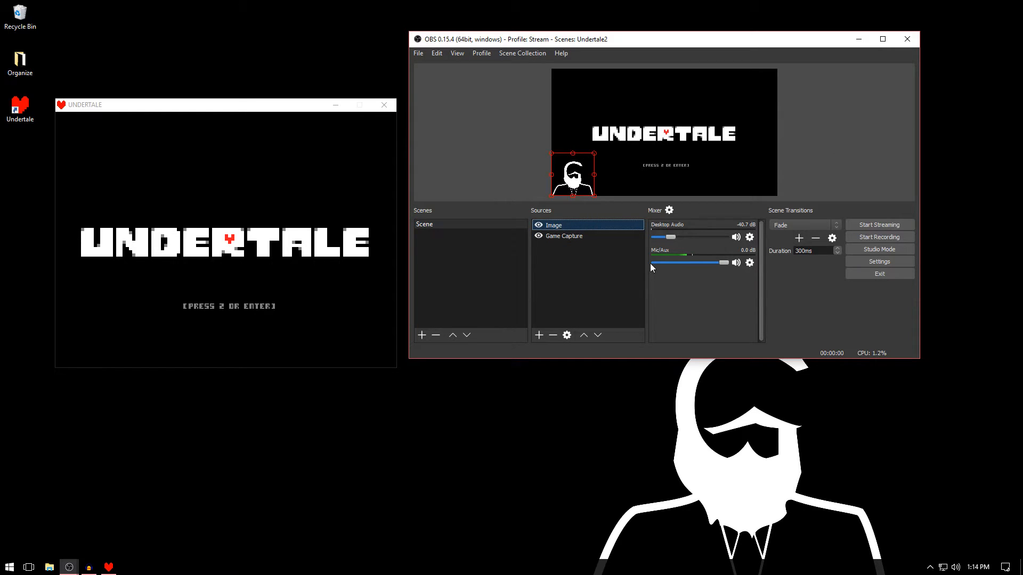
left_click(605, 276)
Look over the available scene collections and profiles without switching, and return to the game to skip its intro.
left_click(506, 54)
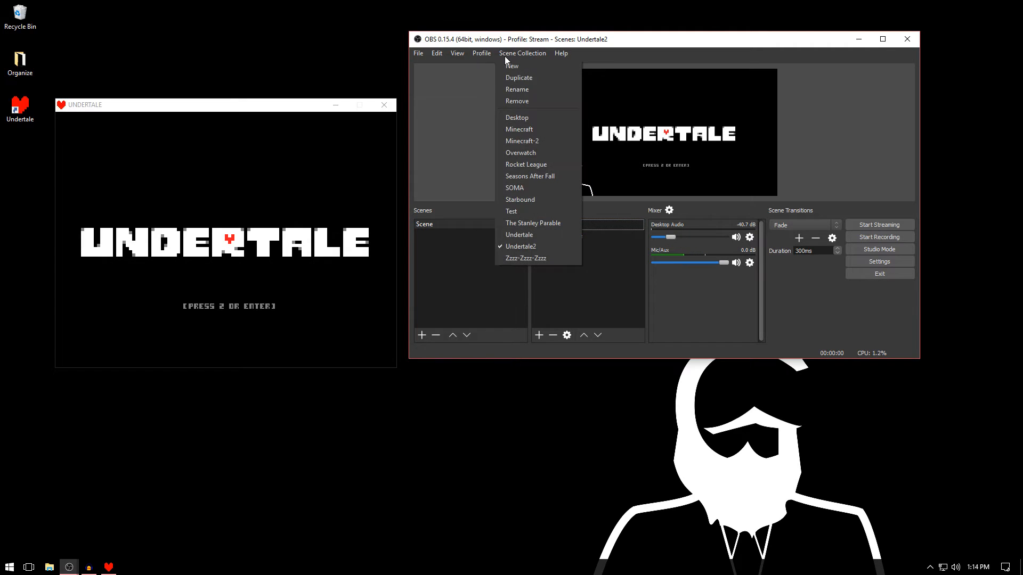
left_click(506, 54)
left_click(484, 53)
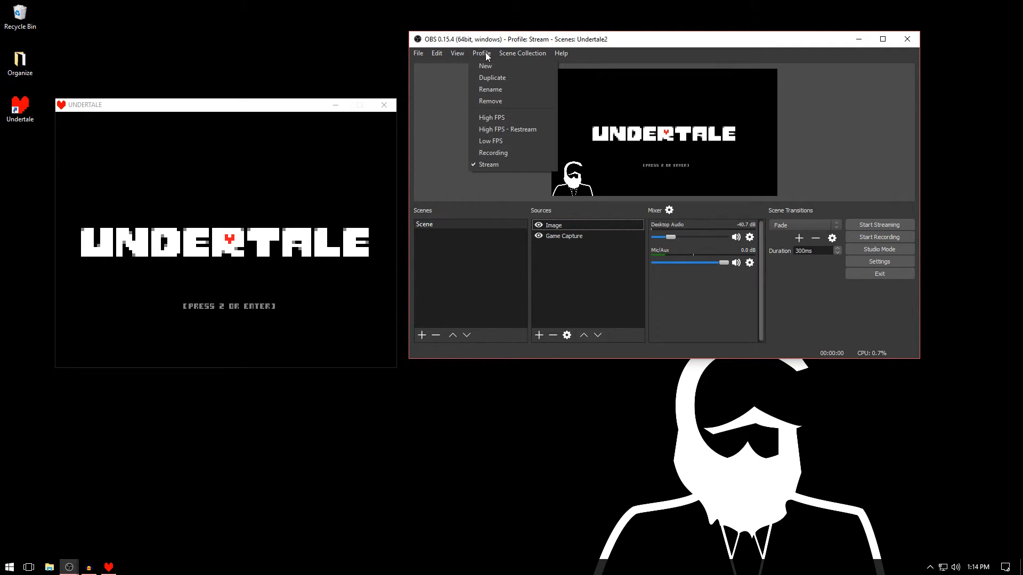
left_click(485, 52)
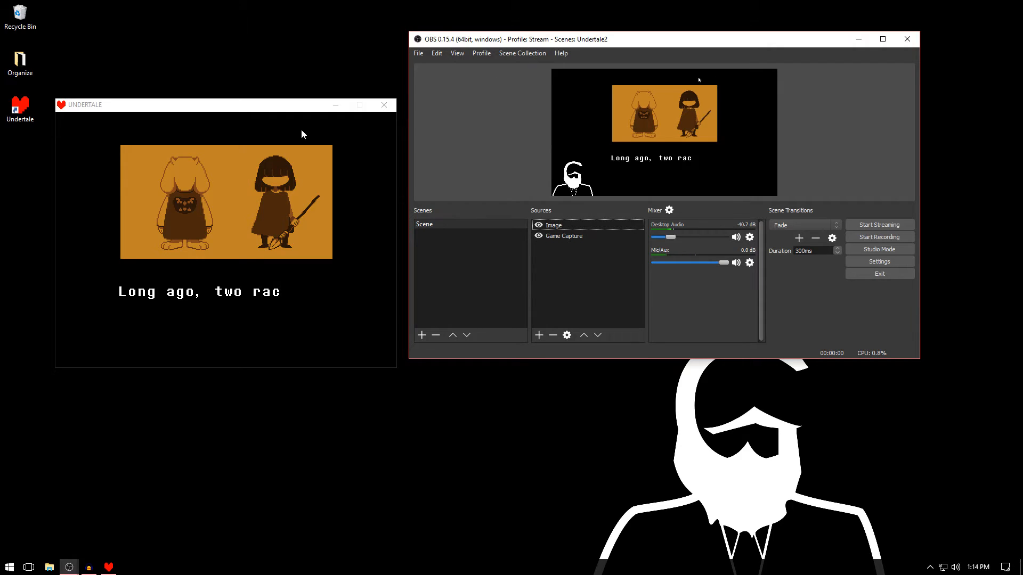
left_click(340, 129)
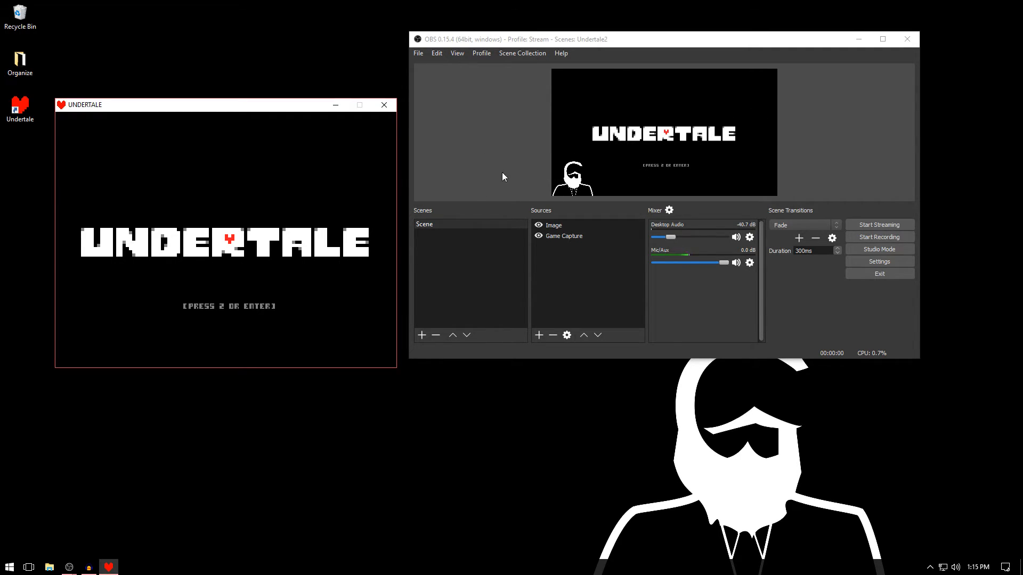
Switch to the Undertale scene collection.
left_click(509, 54)
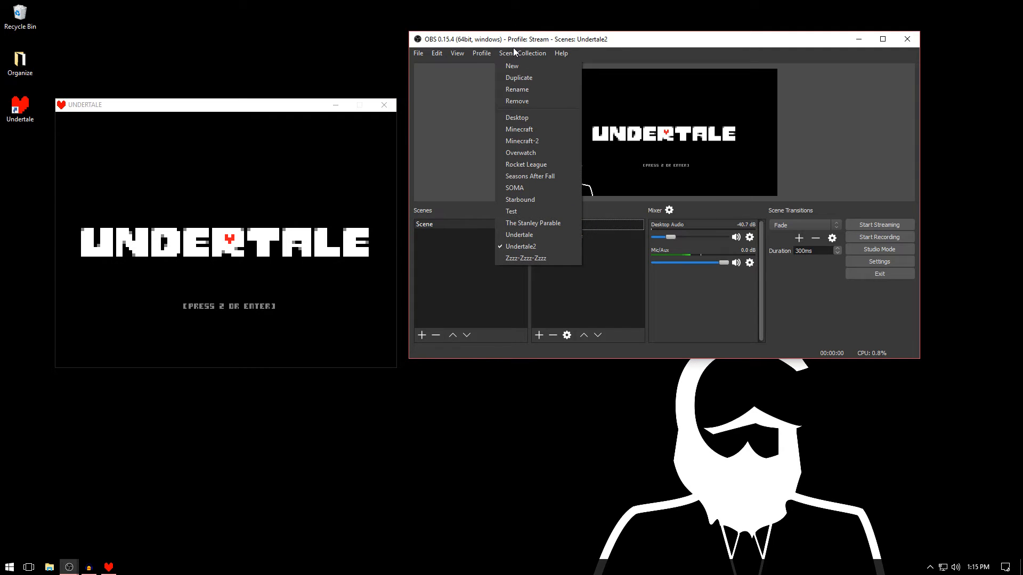
left_click(510, 52)
left_click(510, 50)
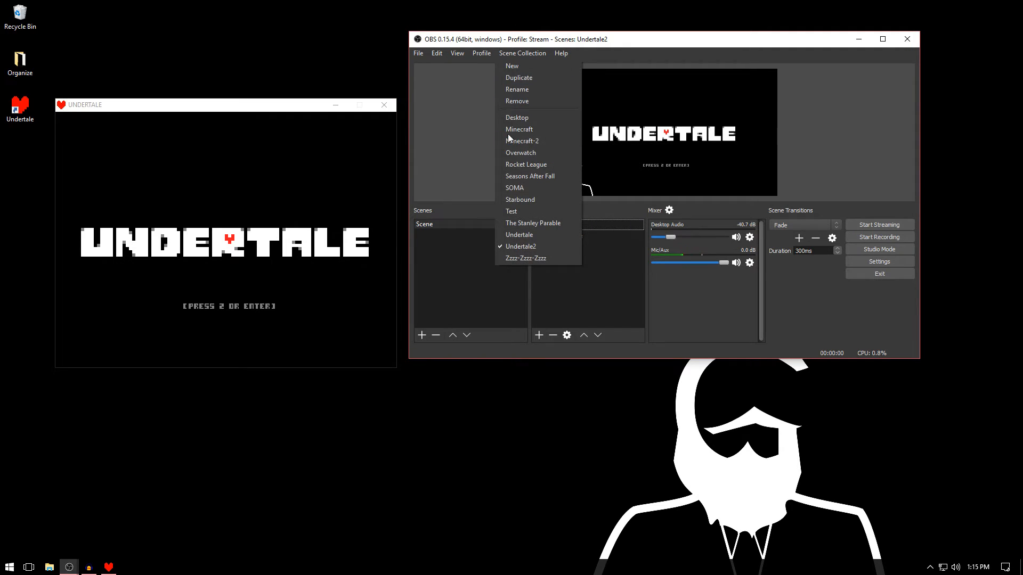
left_click(509, 230)
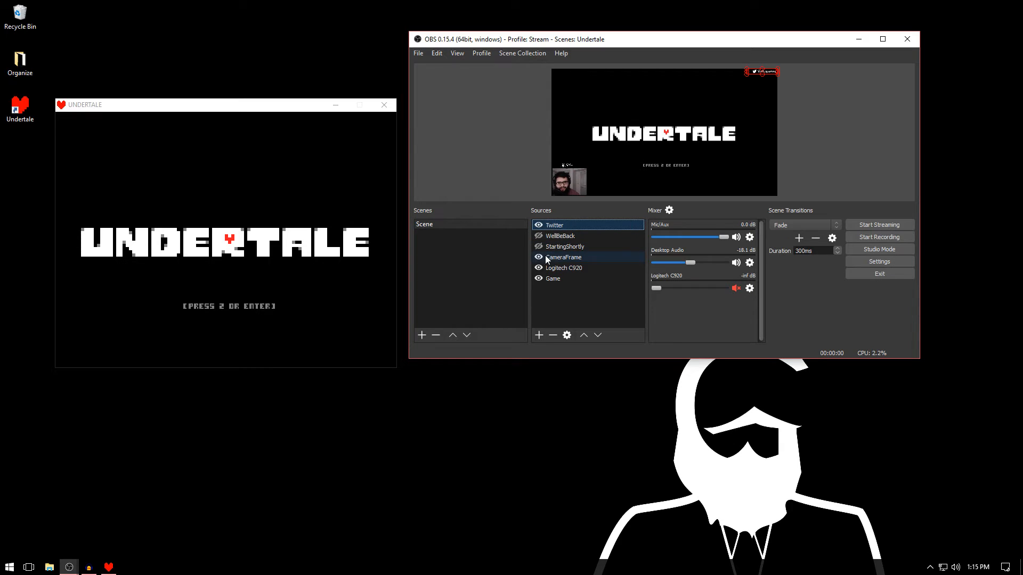
Hide the Logitech C920 camera source and return focus to the game.
left_click(538, 269)
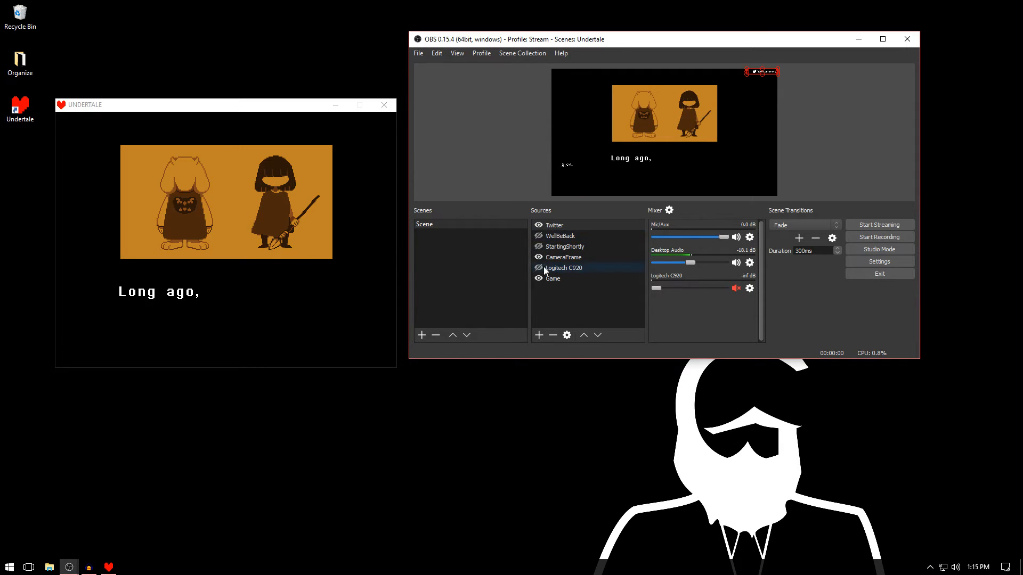
left_click(539, 234)
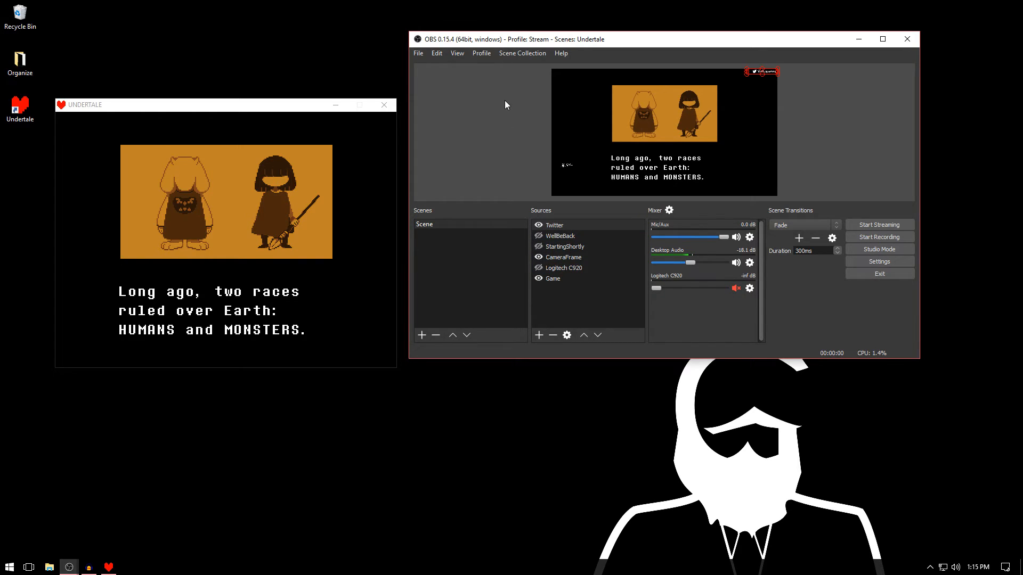
left_click(328, 193)
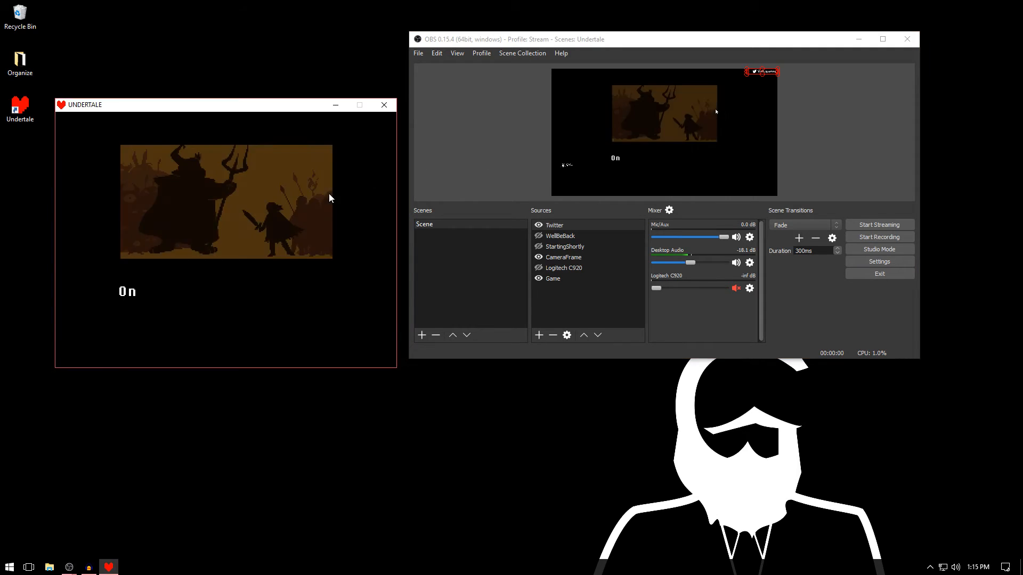
Inspect the canvas areas of the Game, Logitech C920 and CameraFrame sources, and maximize the OBS window.
left_click(570, 279)
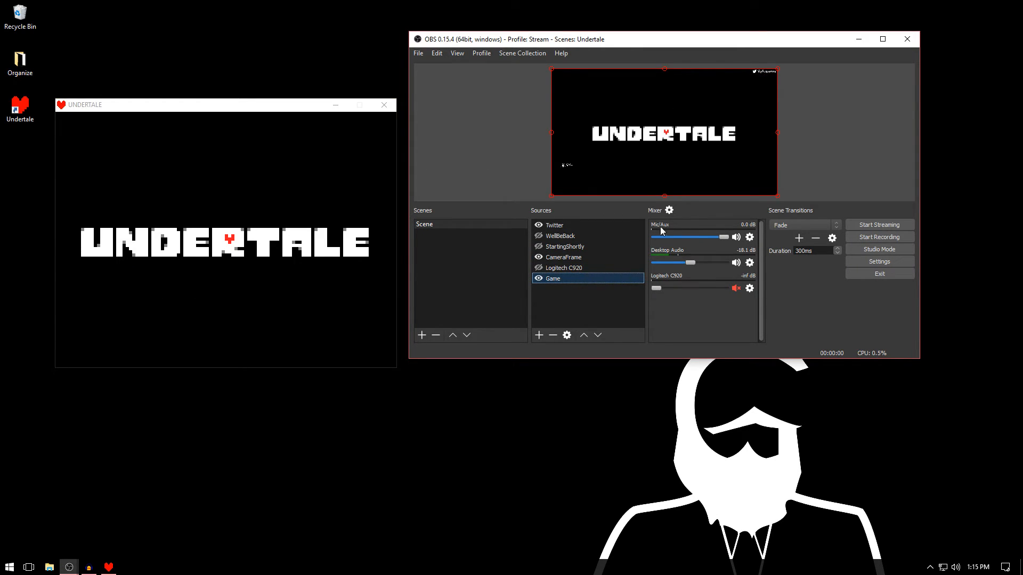
left_click(581, 269)
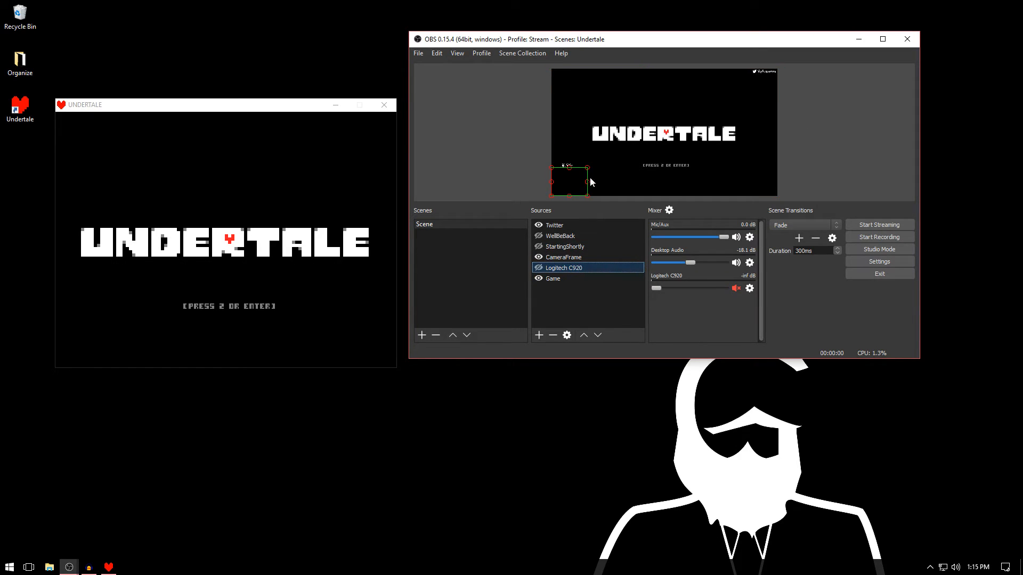
left_click(565, 258)
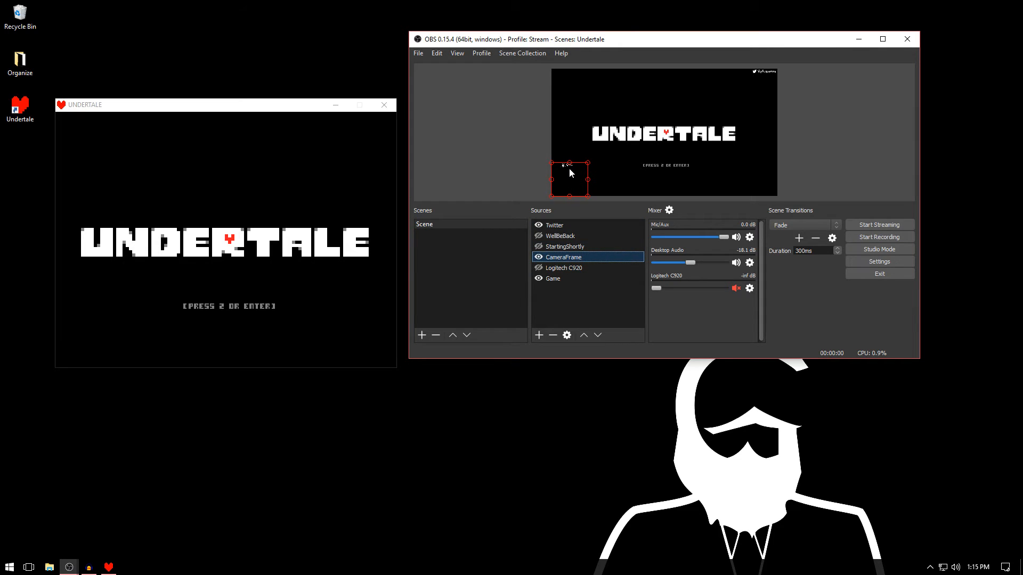
left_click_drag(626, 40, 554, 0)
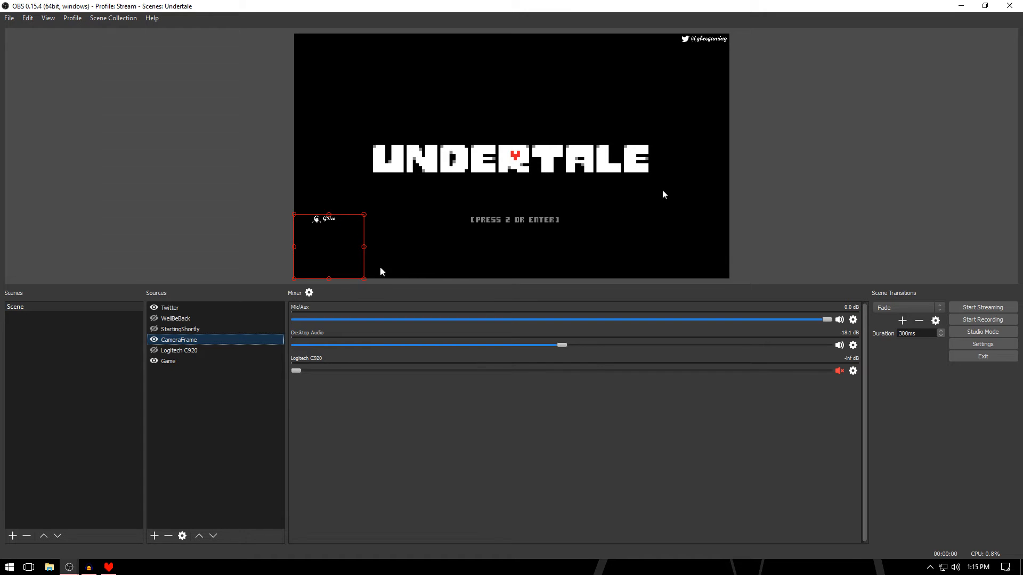
Skip the game's intro and toggle the StartingShortly overlay to preview it, leaving it hidden.
left_click(188, 330)
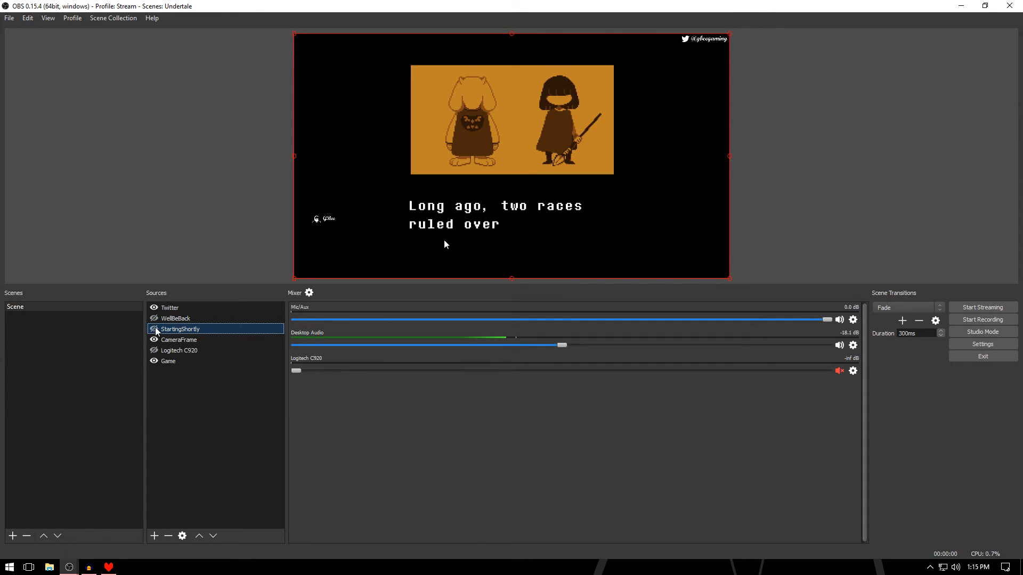
left_click(108, 573)
key("z")
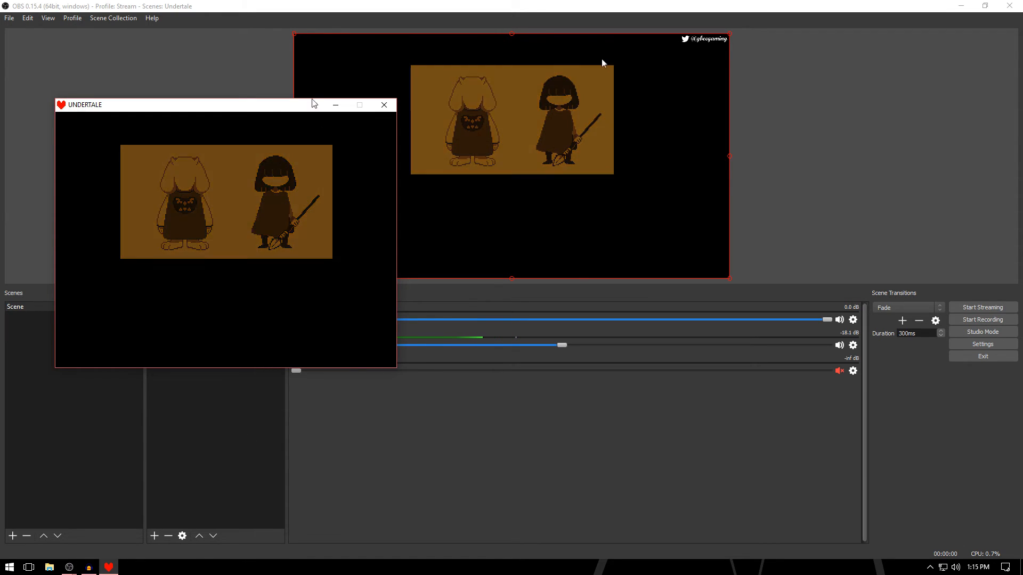
left_click(217, 59)
left_click(155, 328)
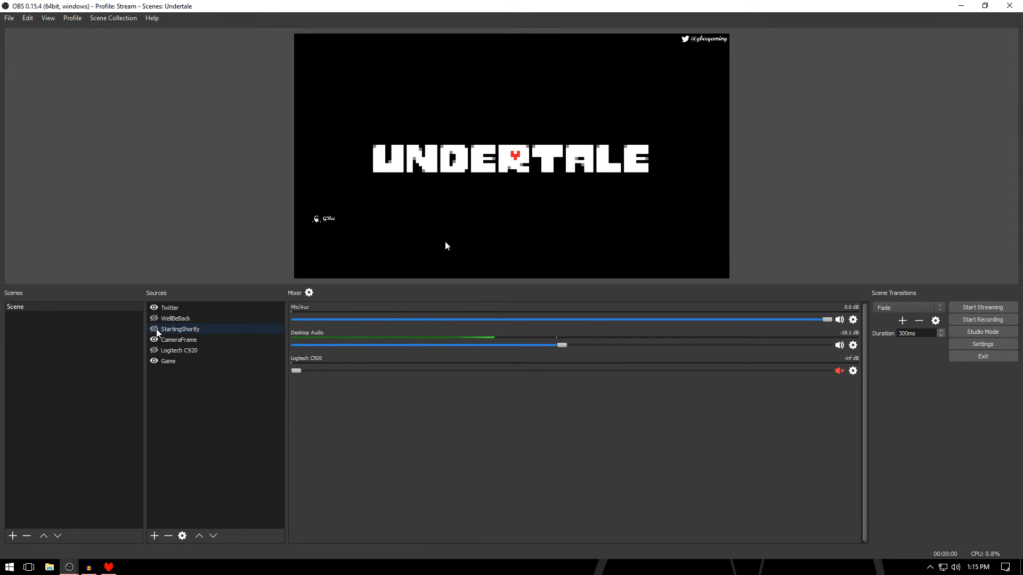
left_click(155, 328)
left_click(156, 329)
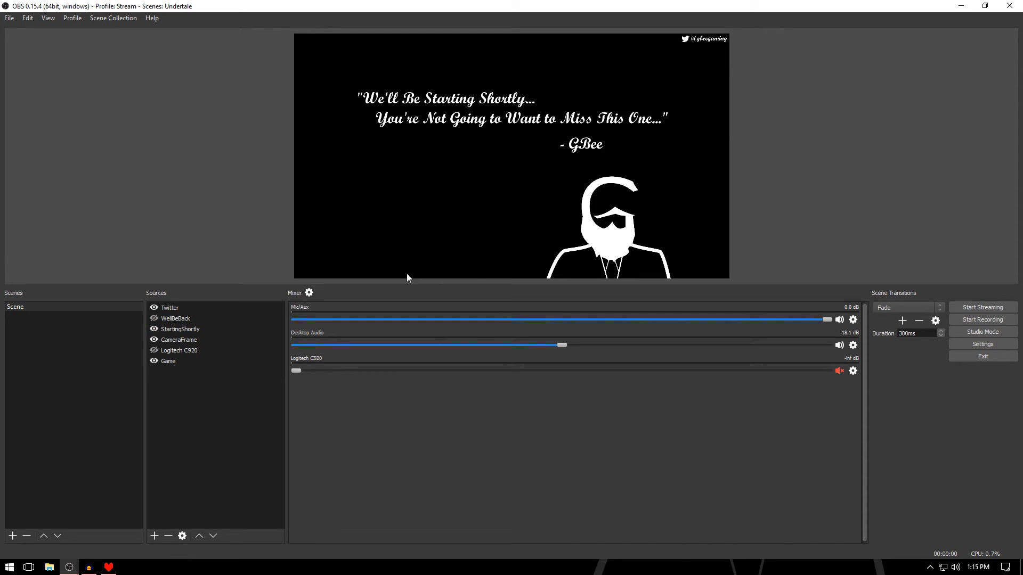
left_click(156, 330)
left_click(155, 330)
left_click(156, 330)
left_click(156, 330)
left_click(155, 330)
Toggle the WellBeBack overlay to preview it, leaving it hidden.
left_click(168, 319)
left_click(154, 319)
left_click(153, 320)
left_click(154, 320)
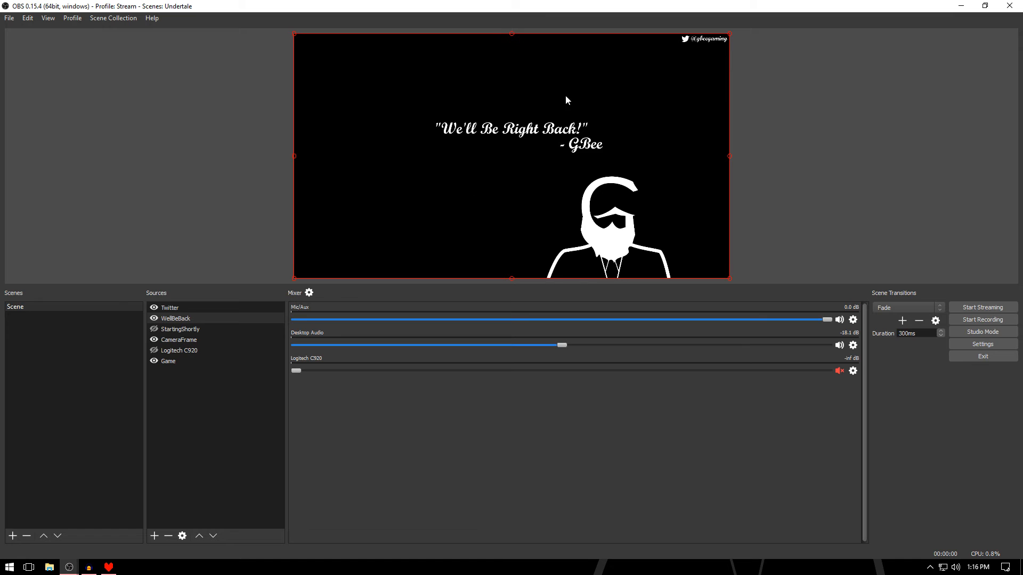
left_click(154, 319)
left_click(154, 318)
left_click(154, 318)
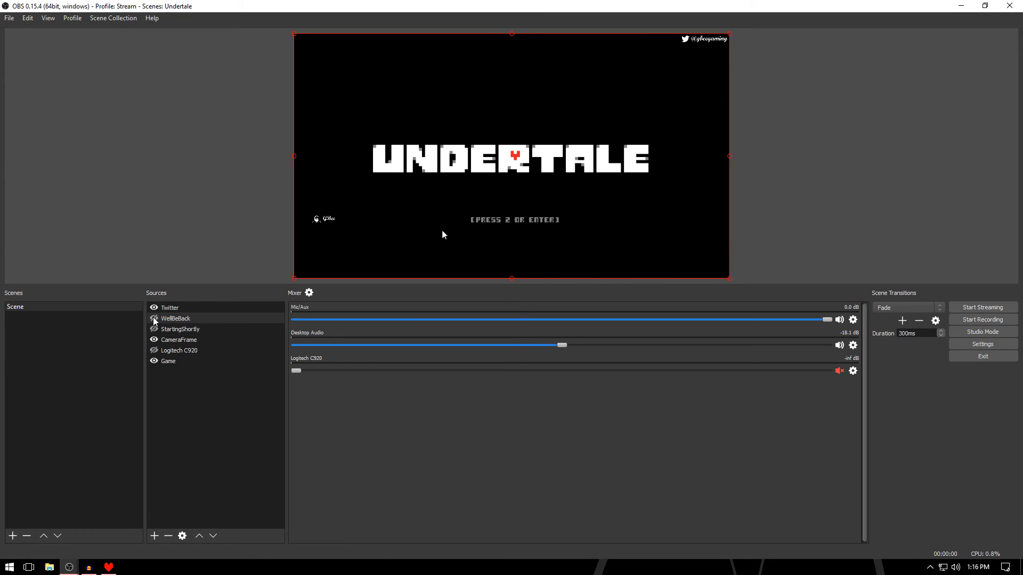
Try moving the Twitter banner down into the canvas, and put it back in the upper-right corner.
left_click(160, 312)
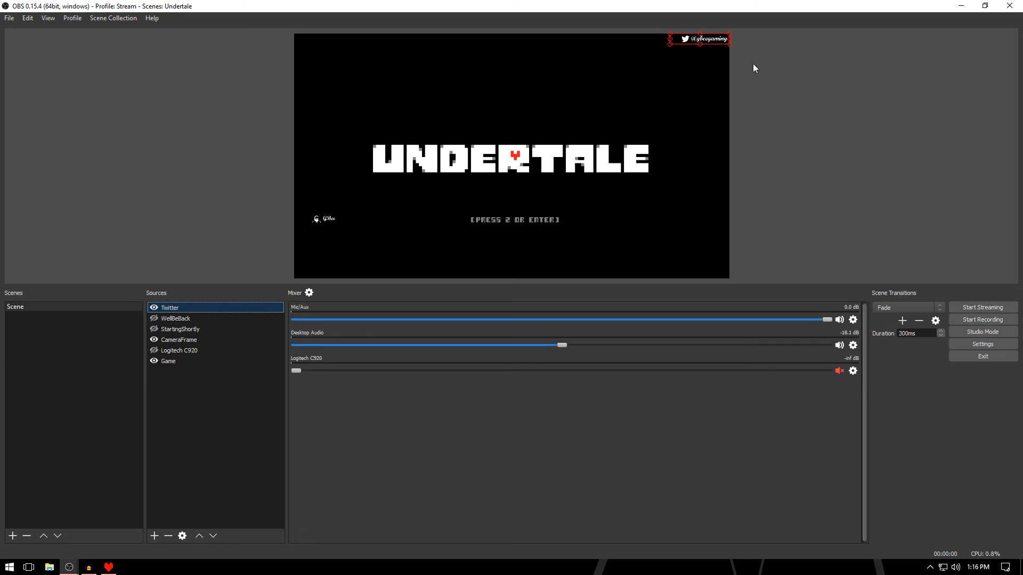
left_click_drag(718, 42, 687, 121)
left_click_drag(640, 85, 716, 47)
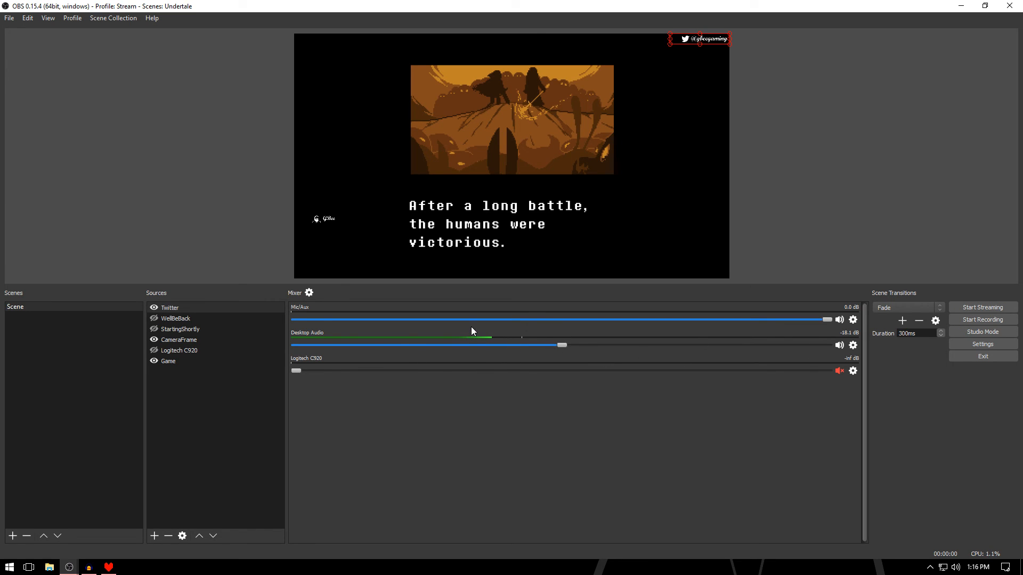
Deselect the Twitter source and switch back to the Undertale2 scene collection.
left_click(190, 425)
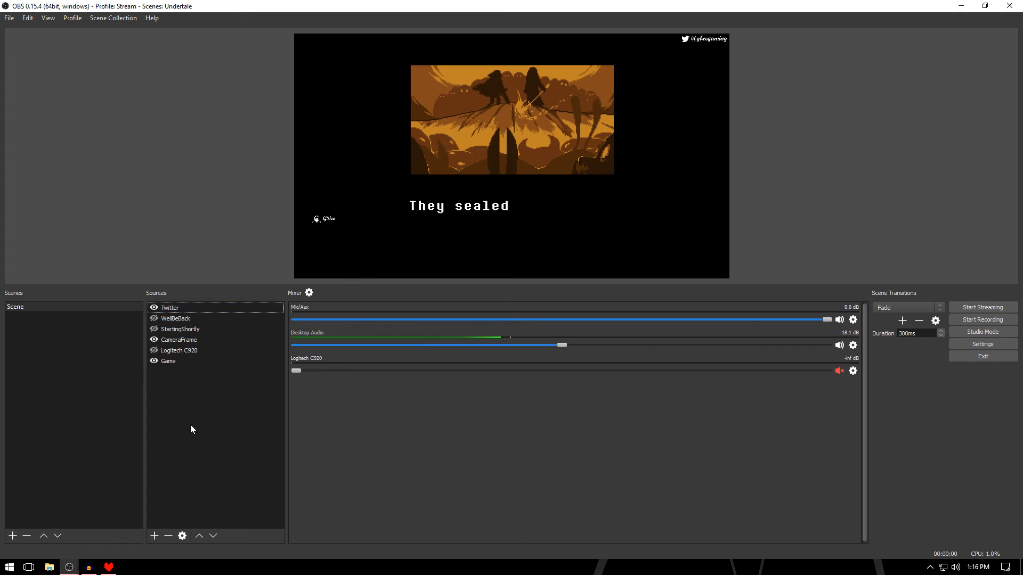
left_click(114, 19)
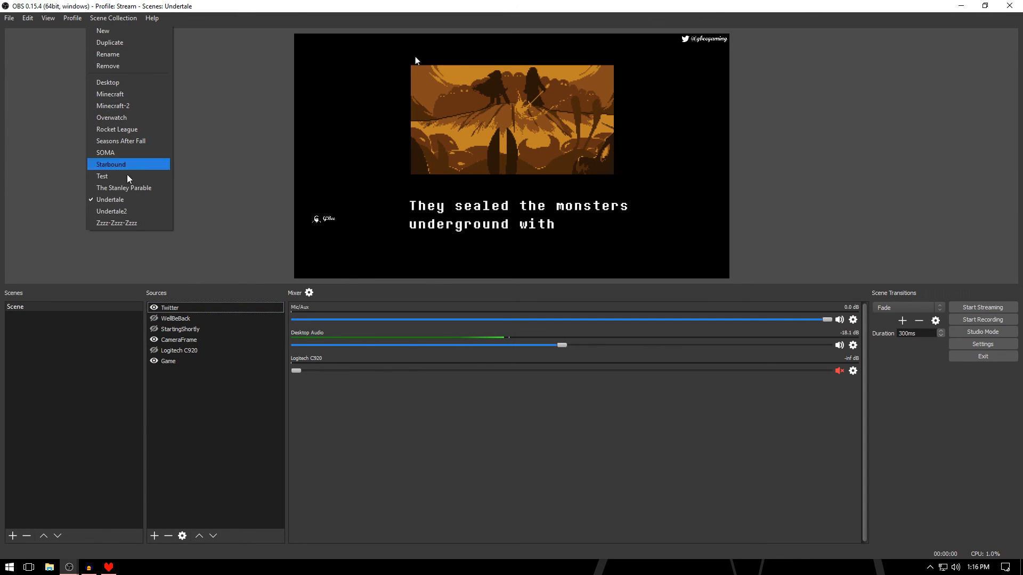
left_click(127, 214)
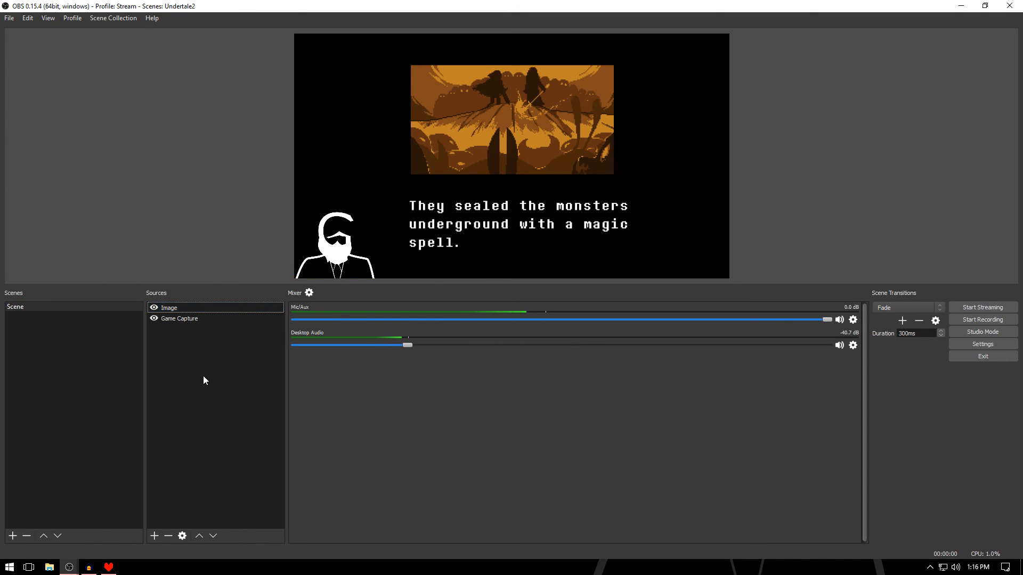